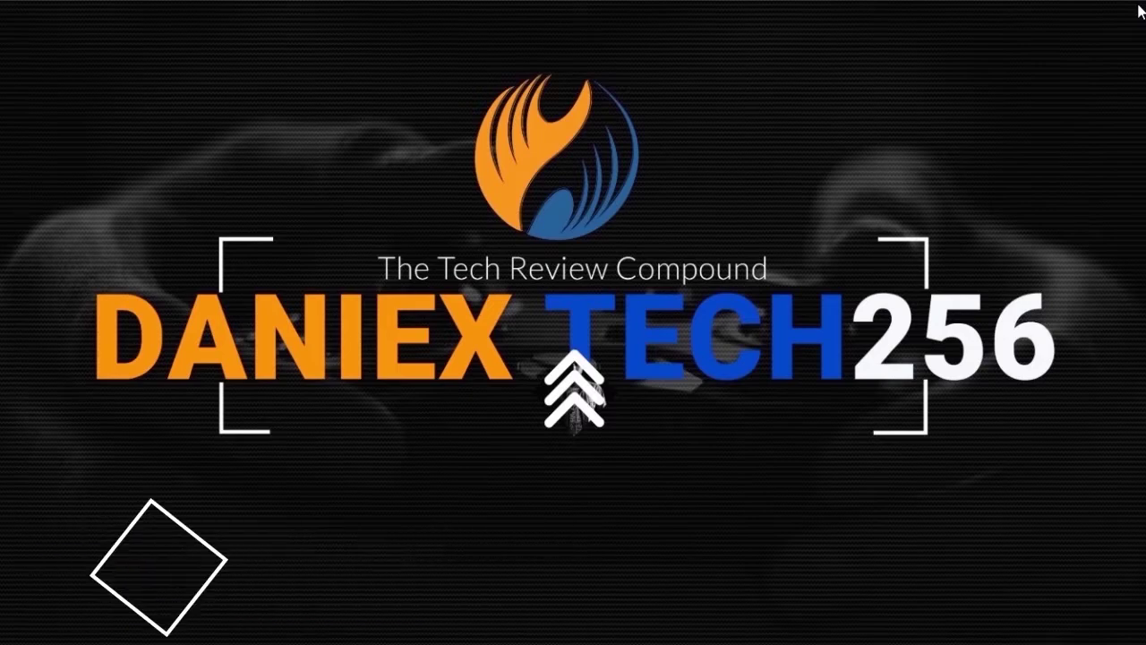
Step: Open the list of installed programs for uninstalling from Control Panel
key("super")
type("contr")
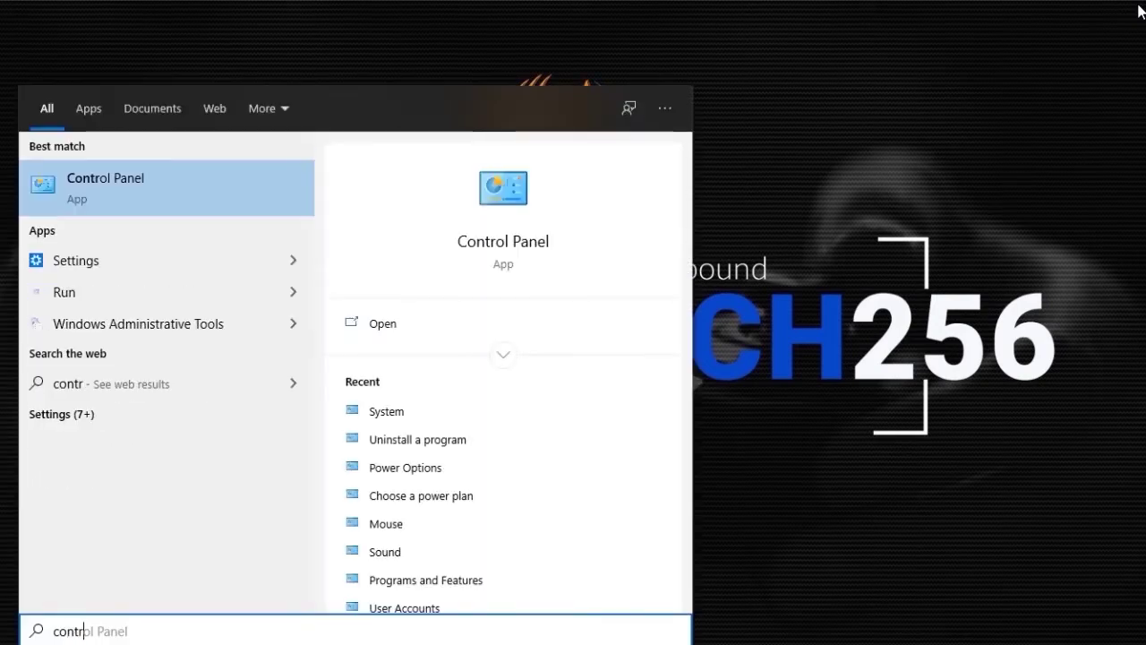
key("Return")
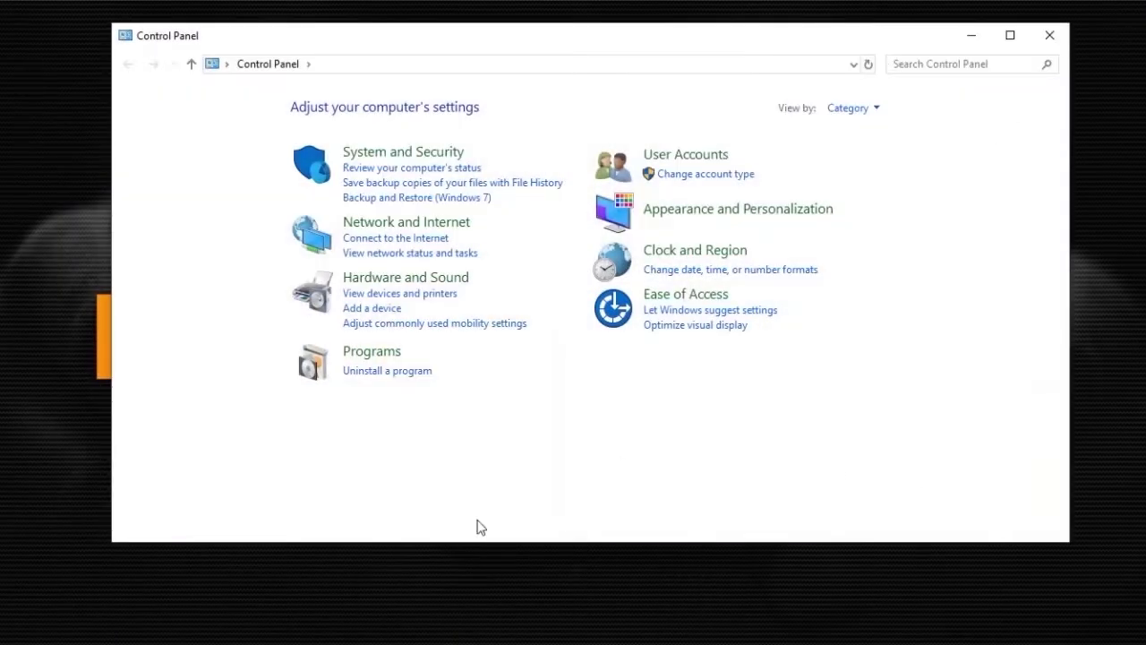
left_click(358, 371)
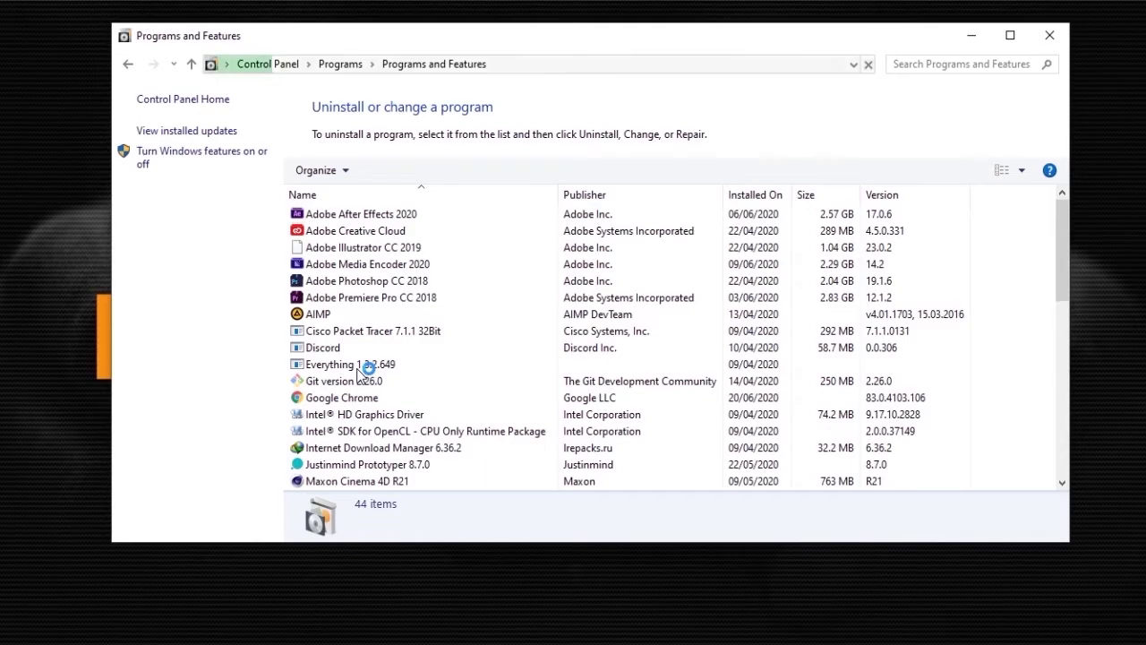
Step: Find QuickTime 7 among the installed programs, show its uninstall options, and close the window without removing it
scroll(405, 353, "down", 3)
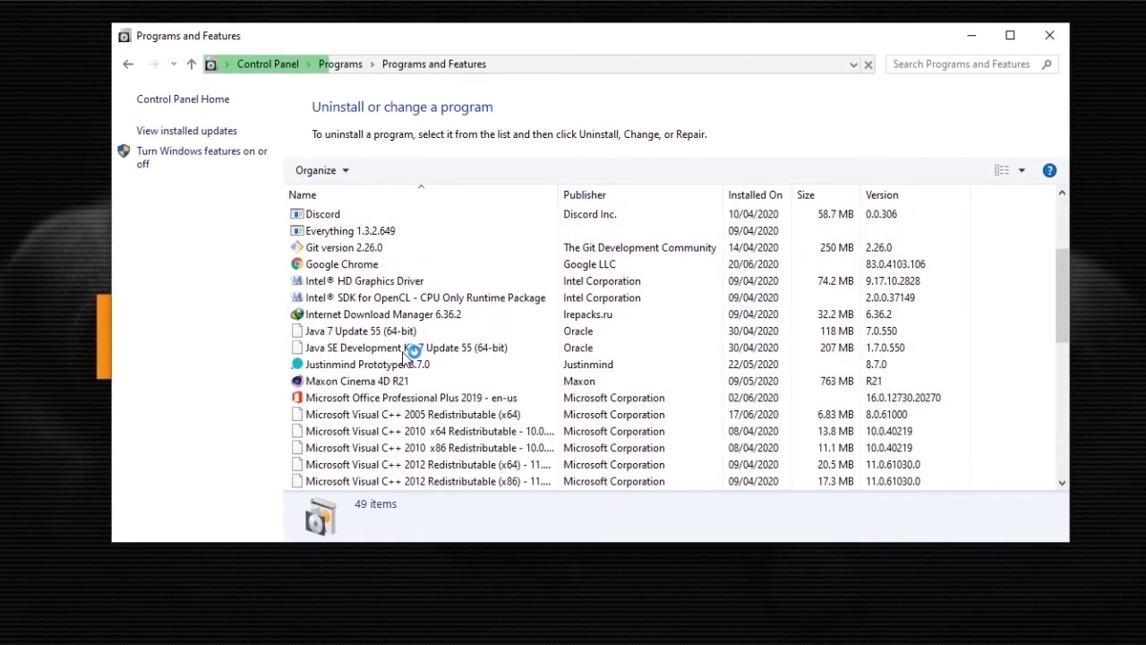
scroll(405, 354, "down", 5)
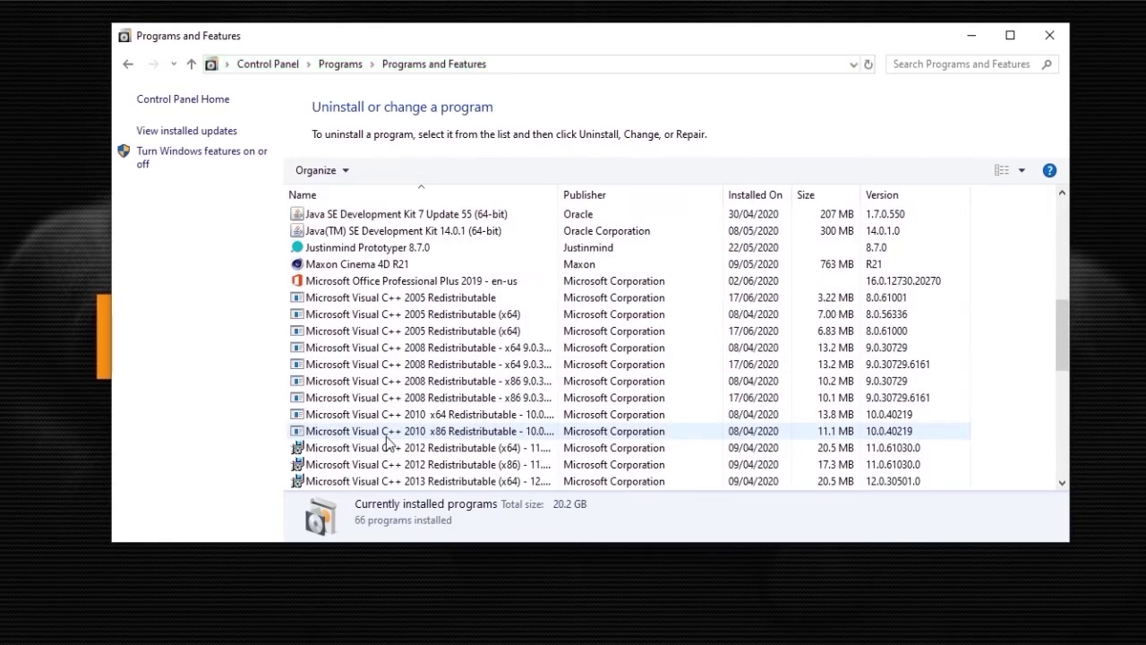
scroll(386, 438, "down", 9)
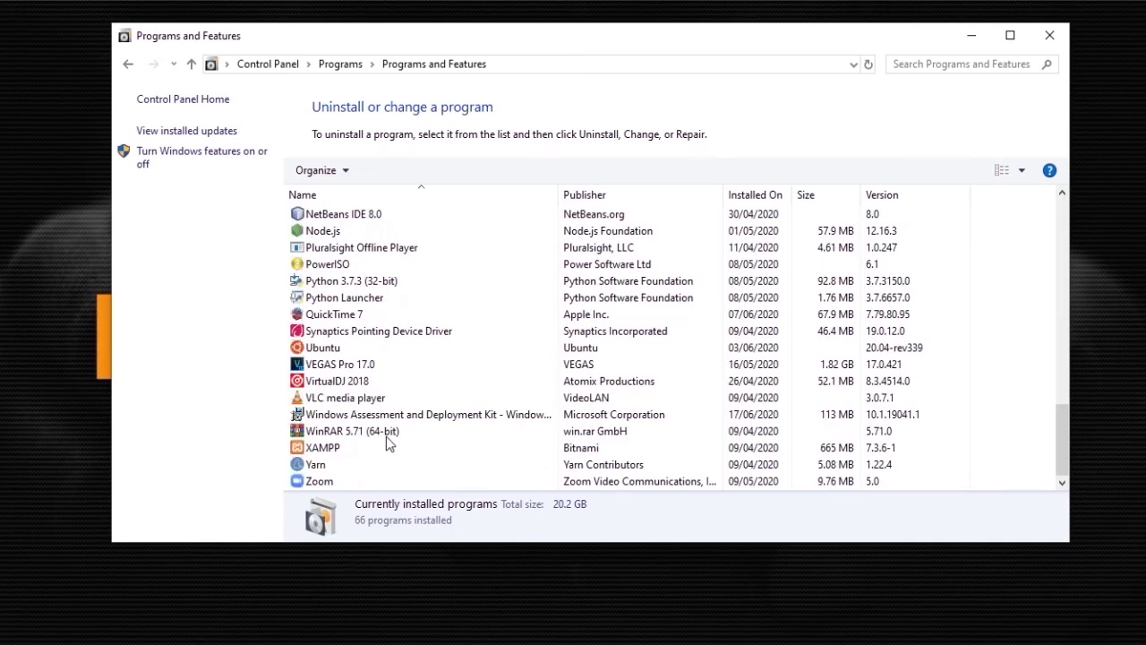
left_click(332, 320)
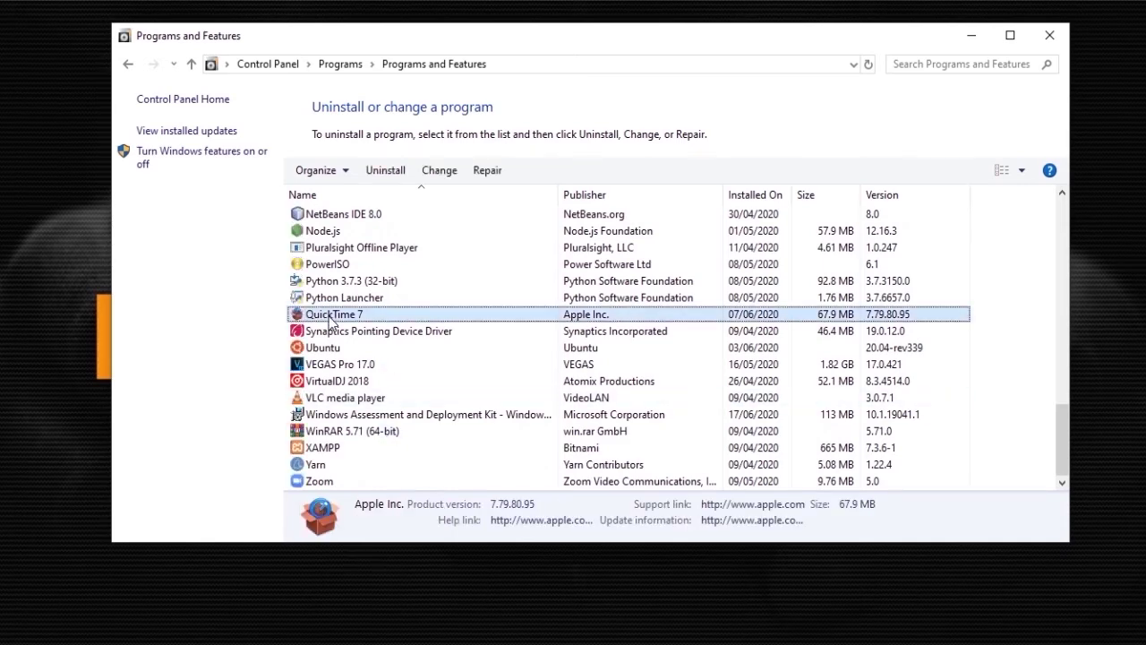
right_click(332, 321)
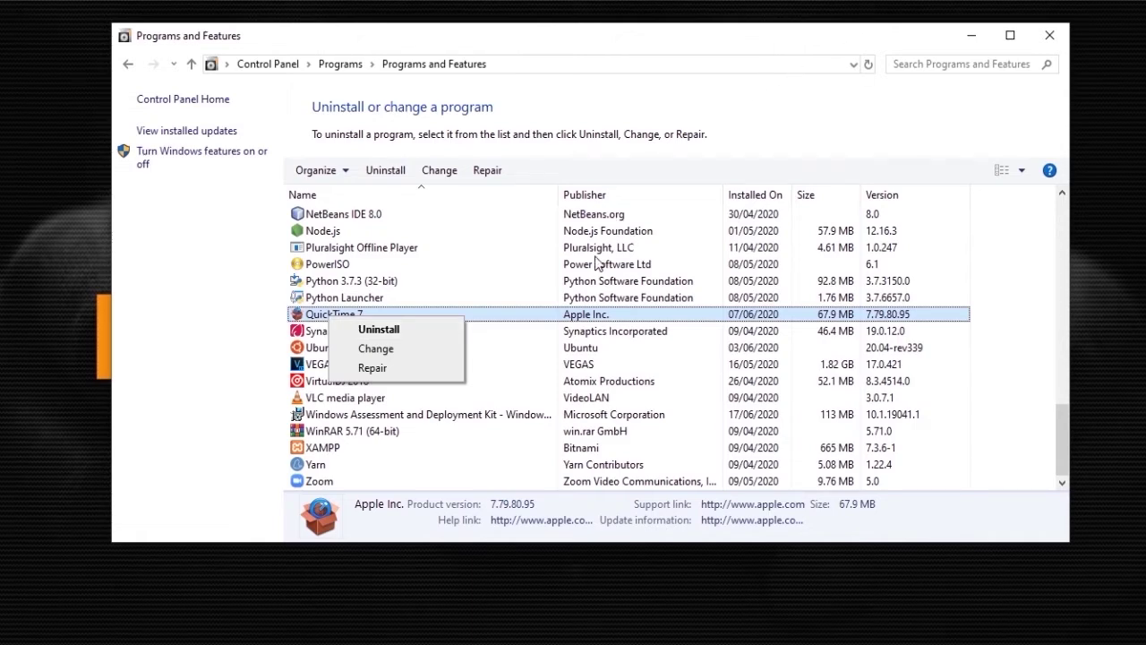
left_click(1033, 36)
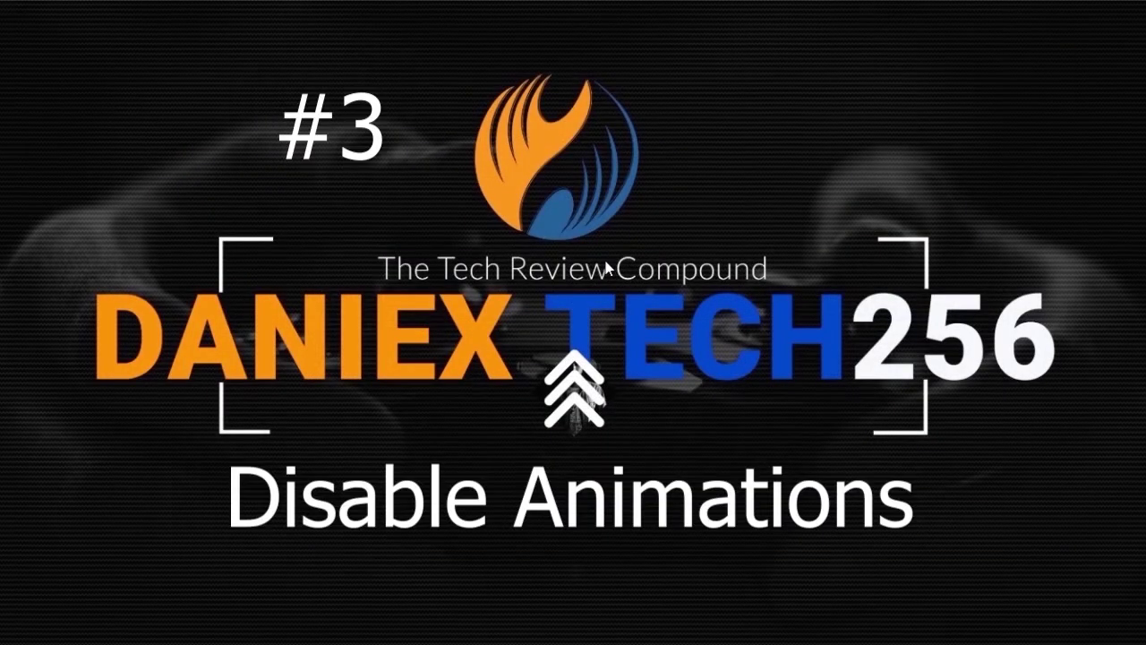
Step: Open the Performance Options through Control Panel's System page and its advanced system settings
key("super")
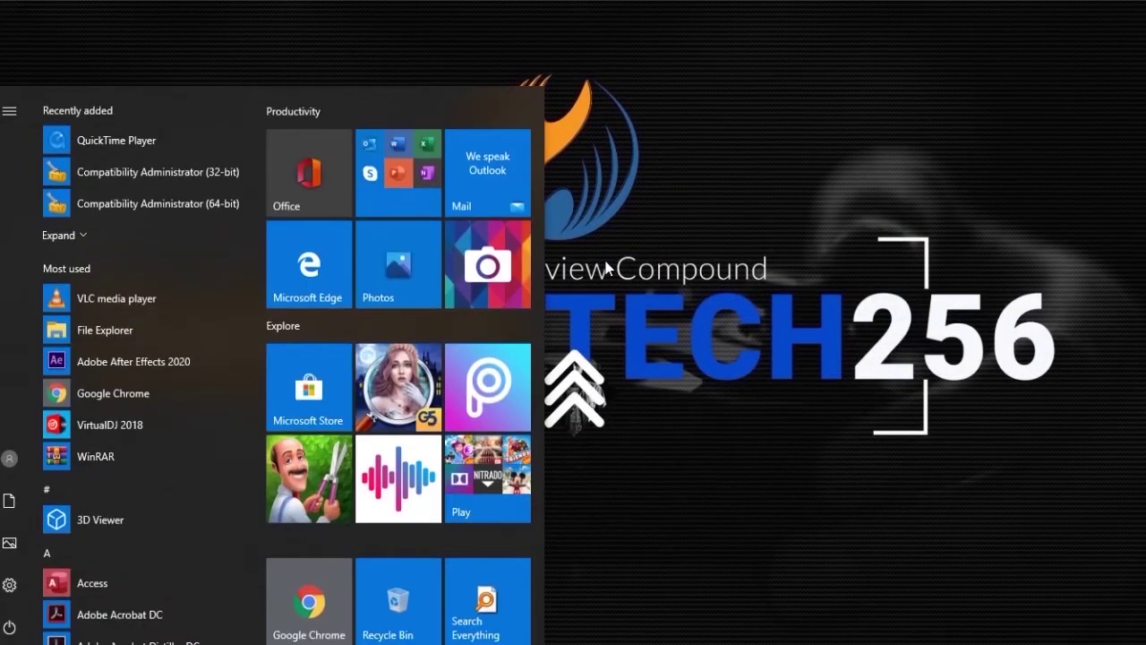
type("contr")
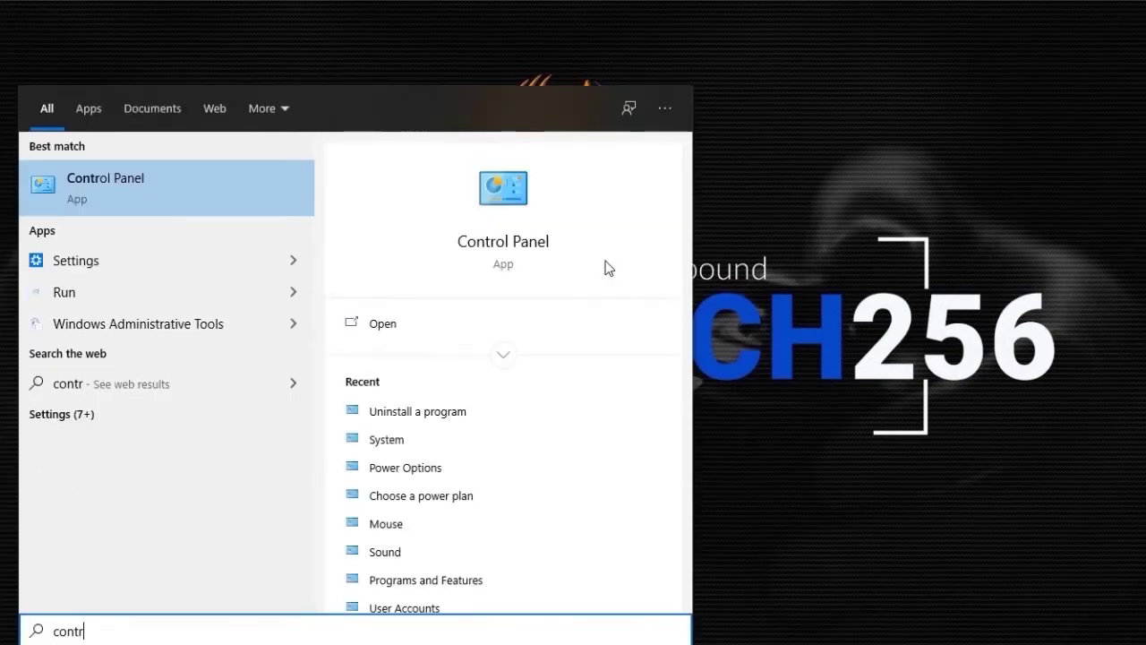
key("Return")
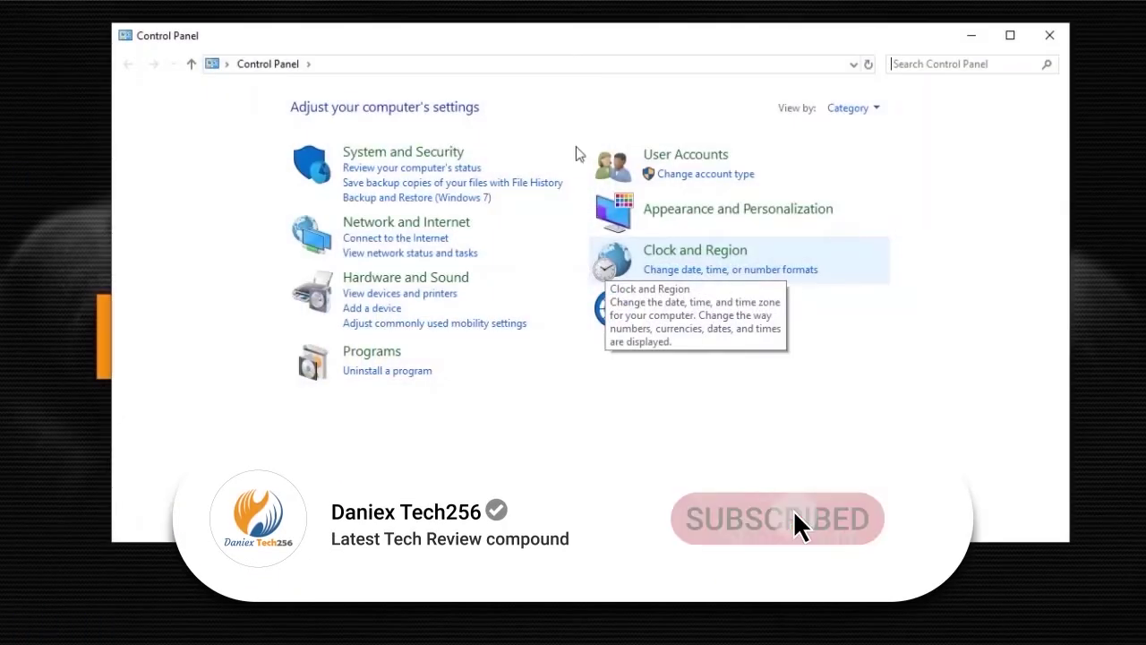
left_click(399, 158)
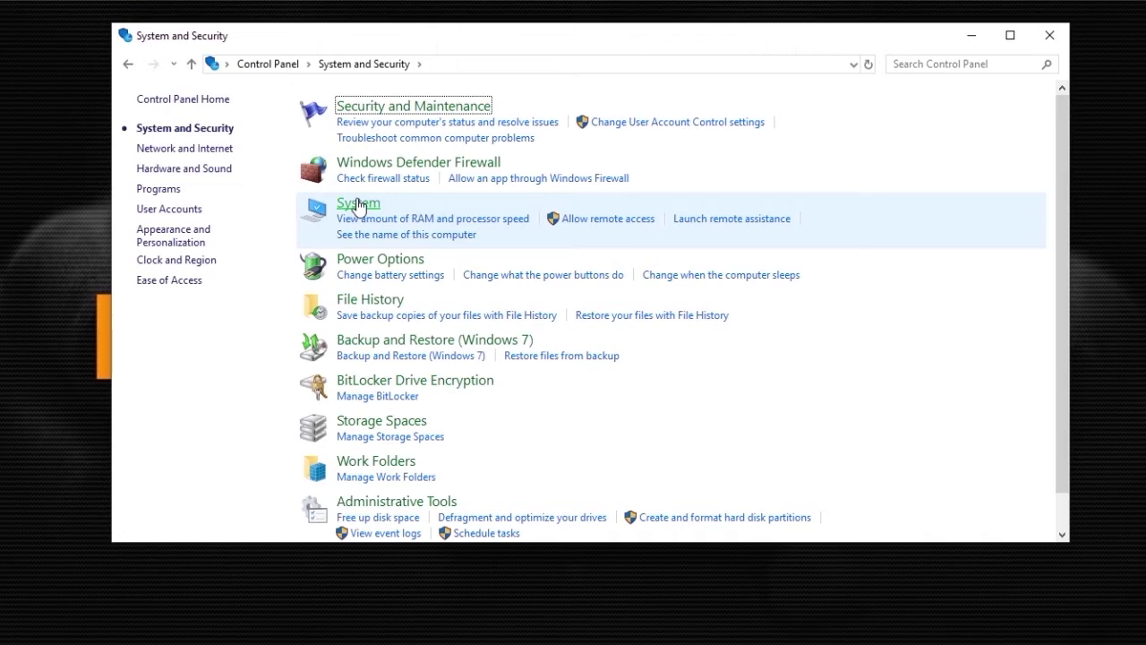
left_click(358, 205)
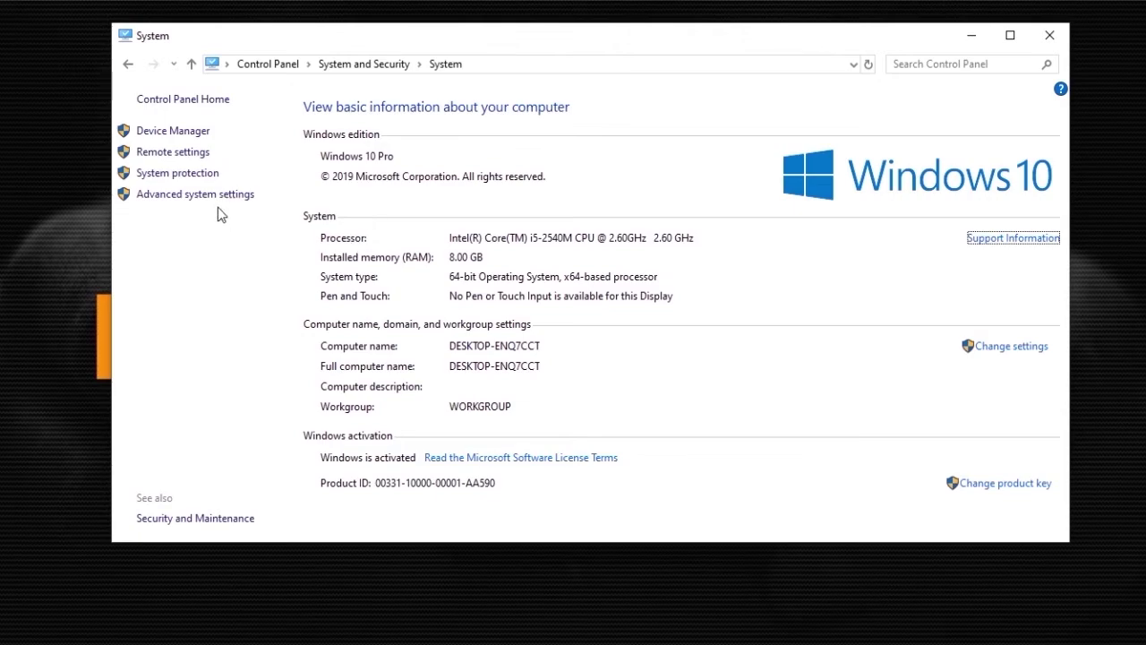
left_click(198, 198)
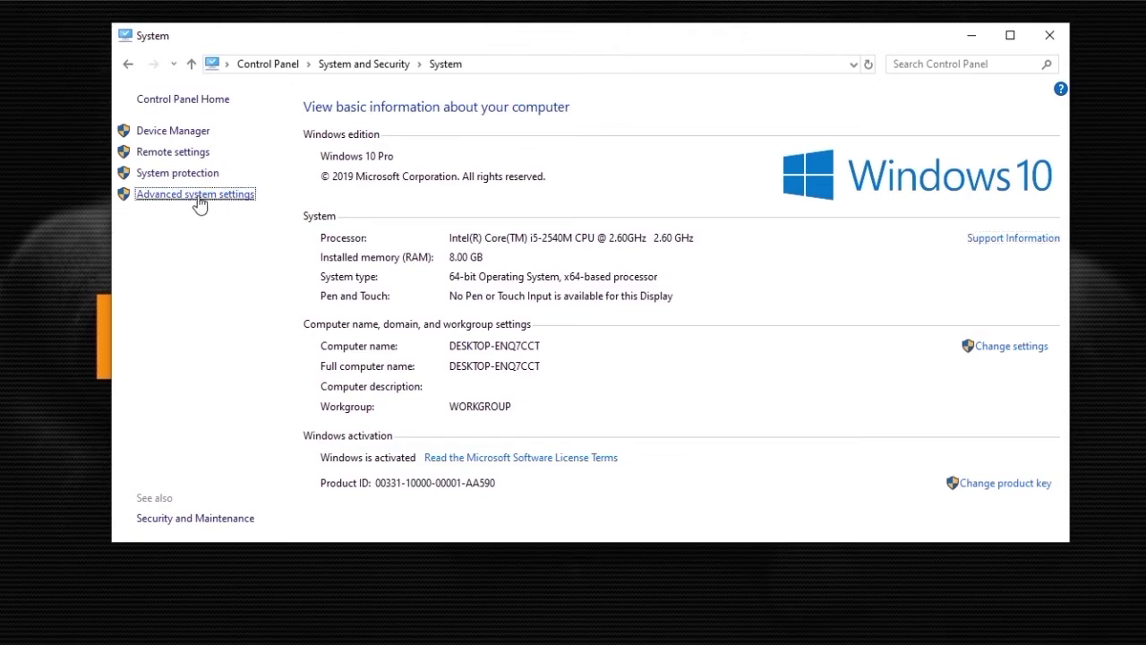
left_click(295, 165)
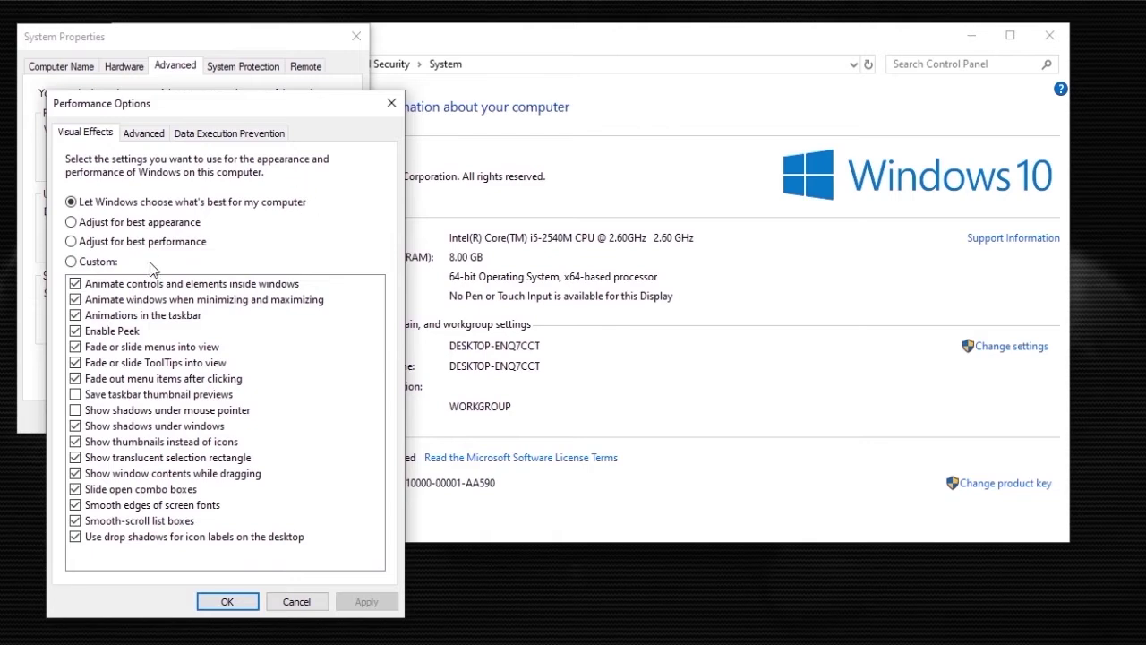
Step: Set the visual effects to Adjust for best performance, apply the change, and close the system windows
left_click_drag(232, 106, 576, 71)
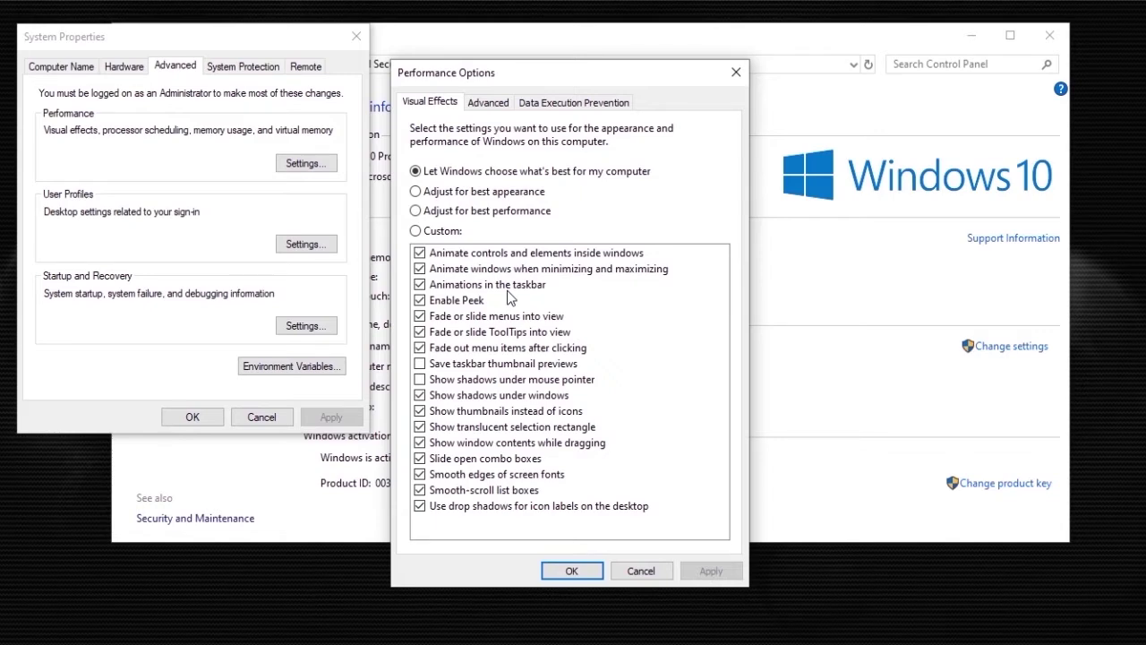
left_click(415, 211)
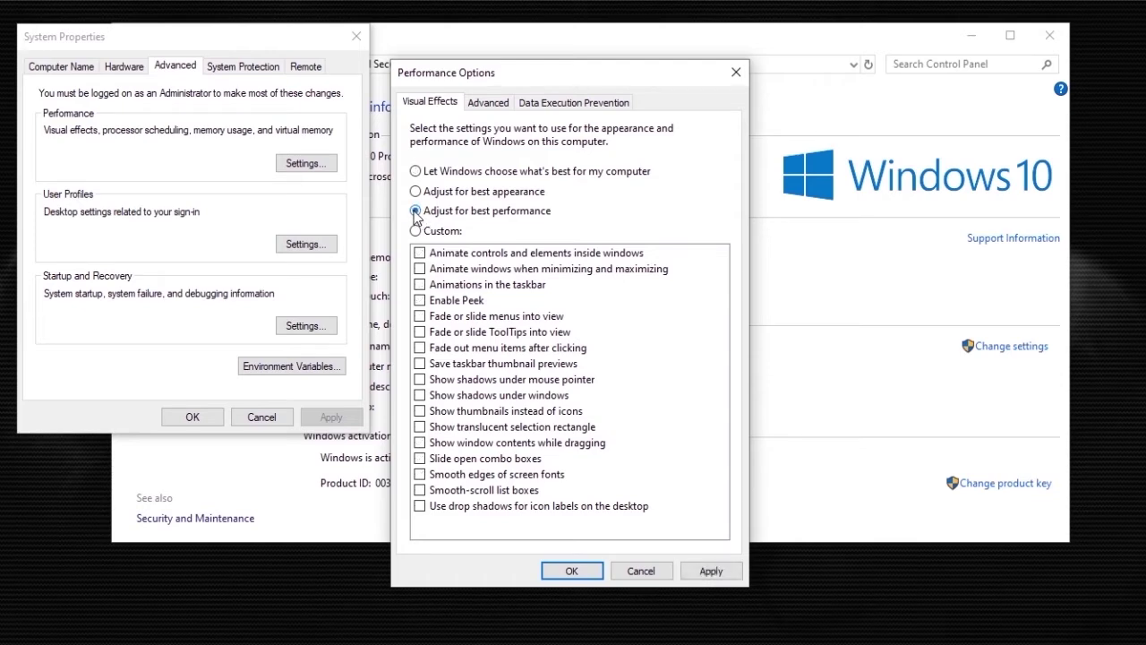
left_click(706, 580)
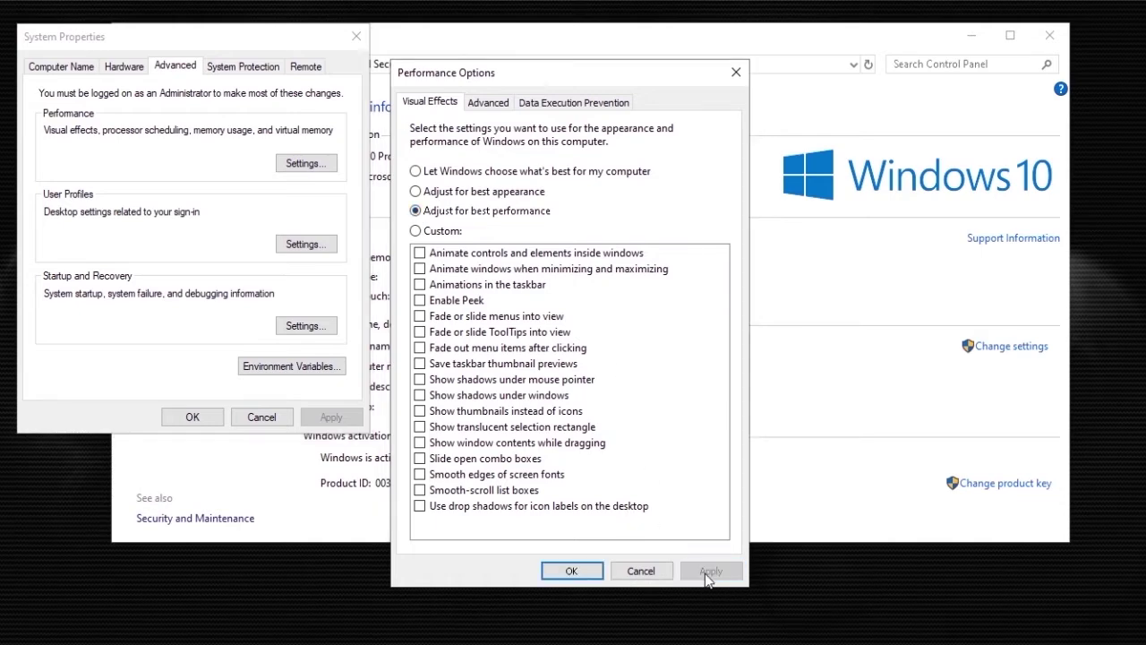
left_click(587, 577)
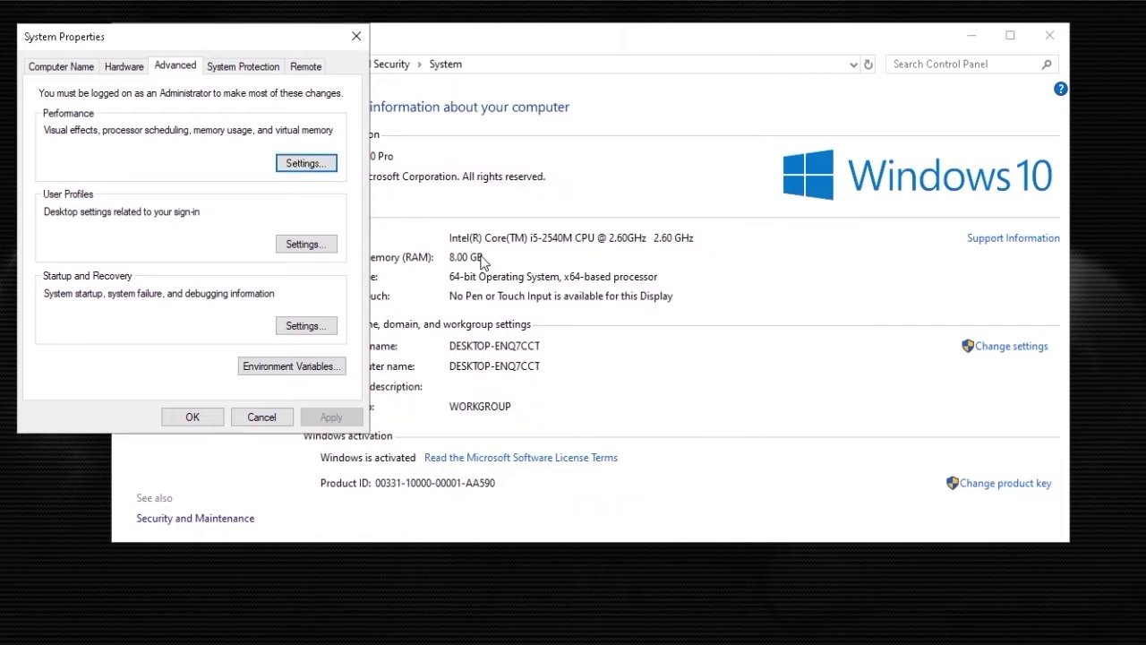
left_click(356, 37)
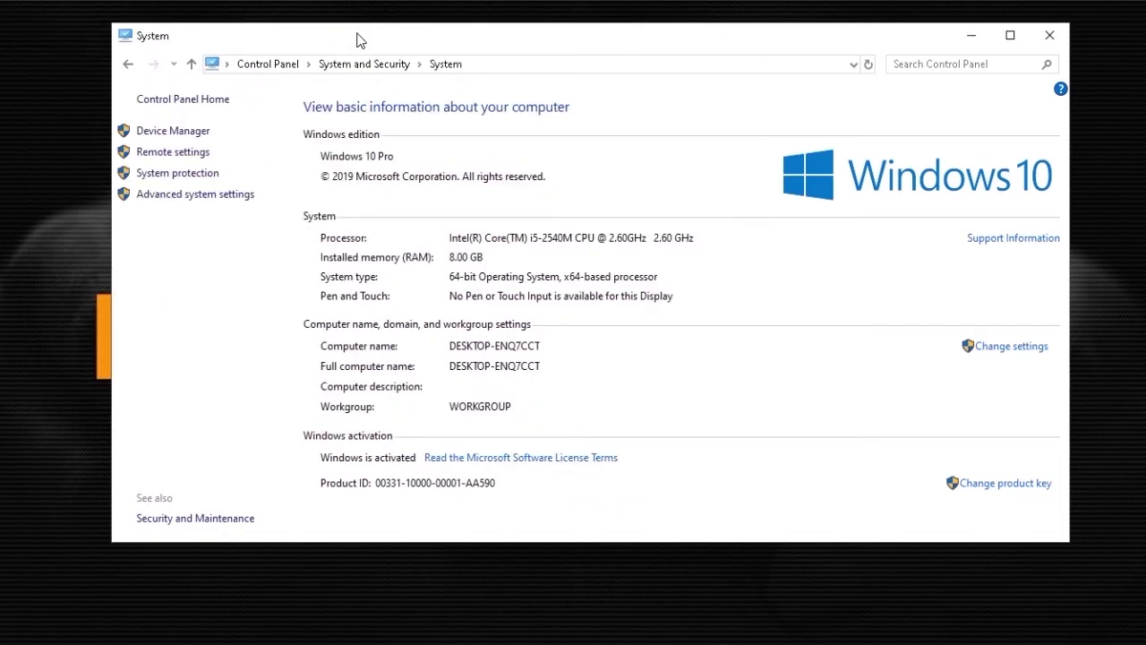
left_click(1050, 36)
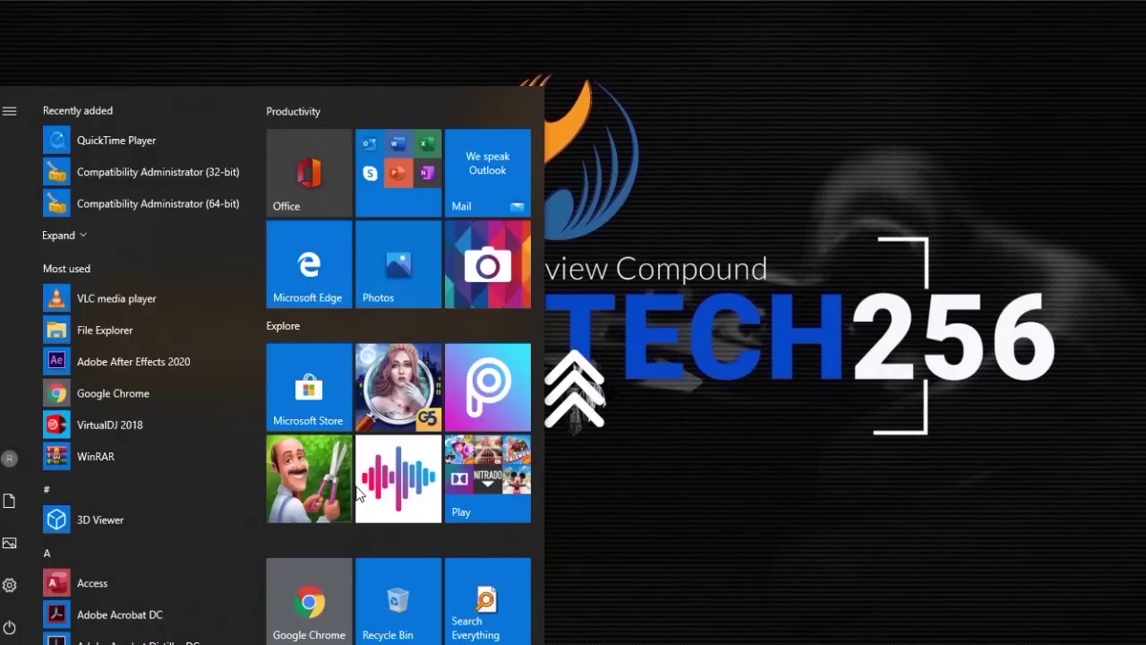
type("indows")
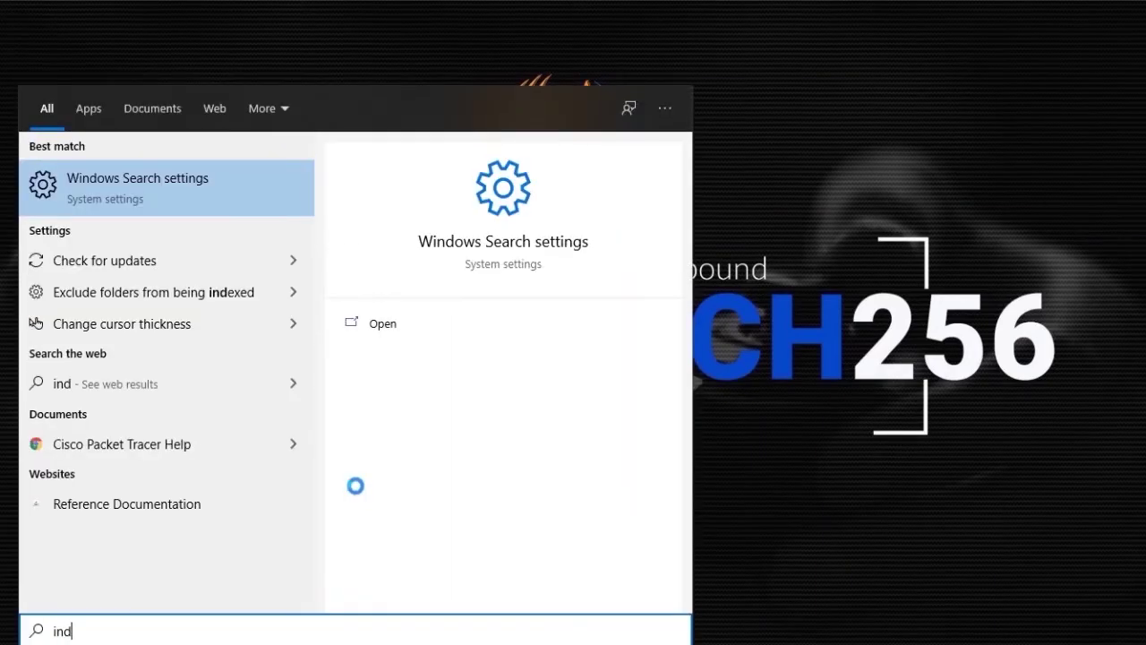
key("BackSpace")
key("BackSpace")
key("BackSpace")
key("BackSpace")
key("BackSpace")
key("BackSpace")
Step: Open Windows Security and run a Quick scan in Virus & threat protection
type("windows")
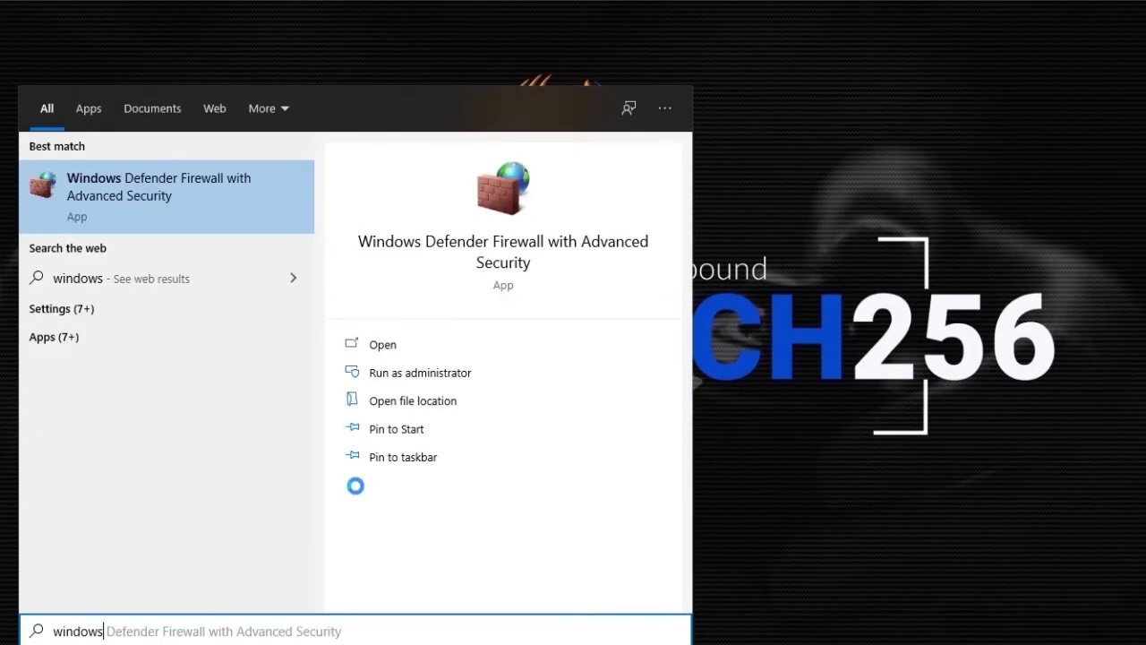
key("BackSpace")
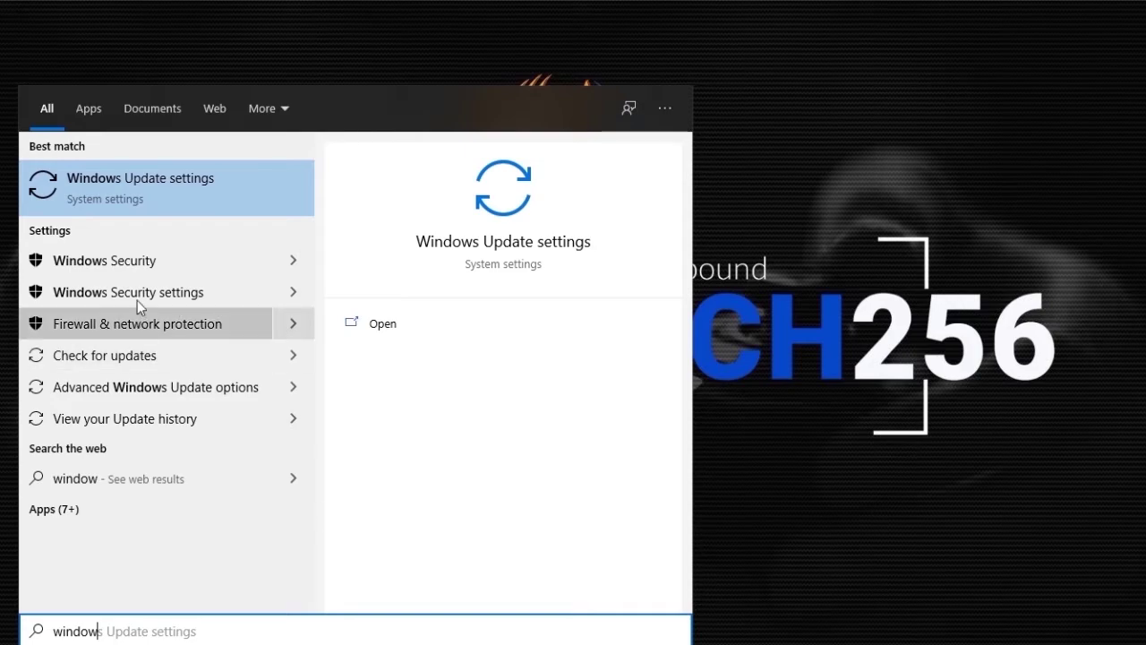
left_click(124, 260)
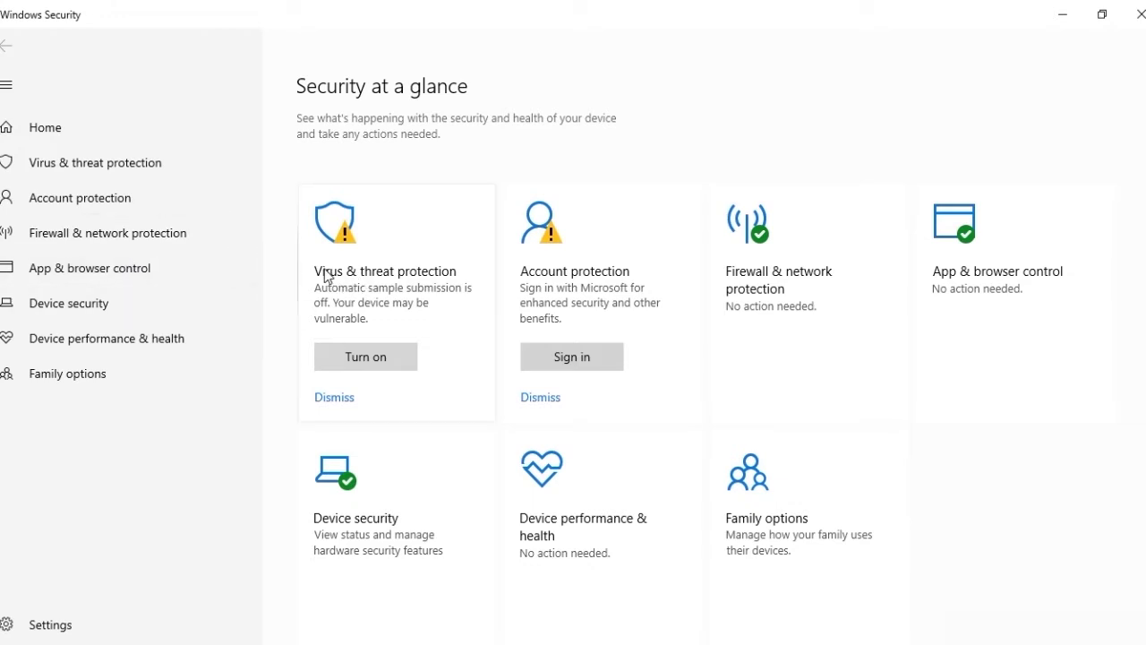
left_click(356, 281)
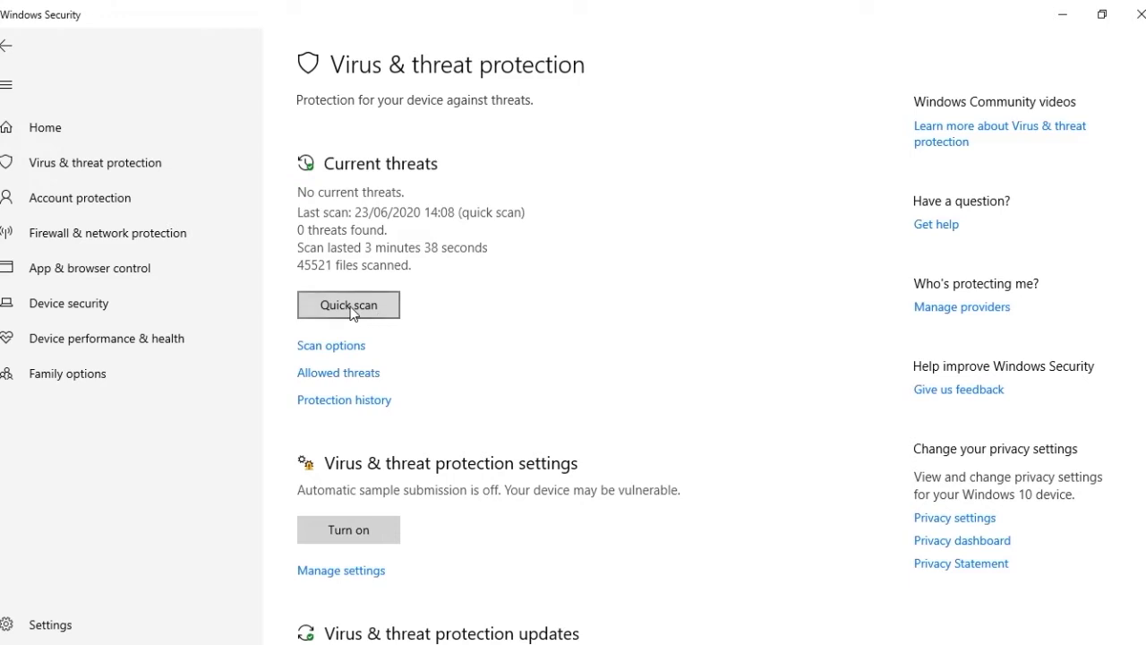
left_click(353, 310)
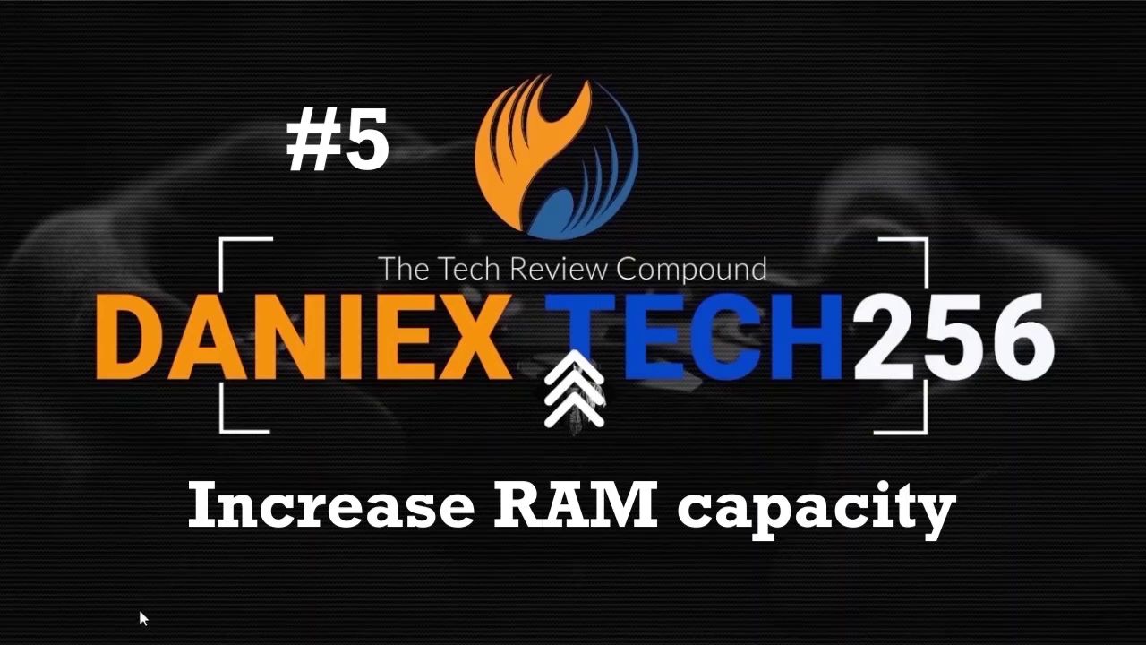
Step: Check the installed memory (RAM) on the System information page, then close it
key("super")
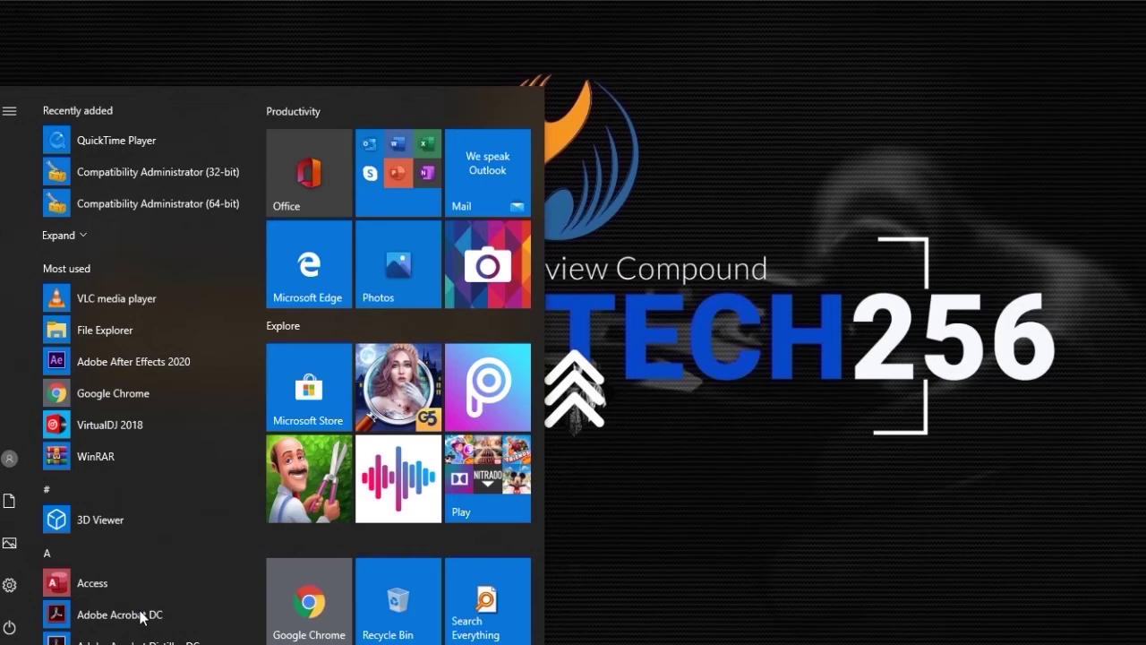
type("sy")
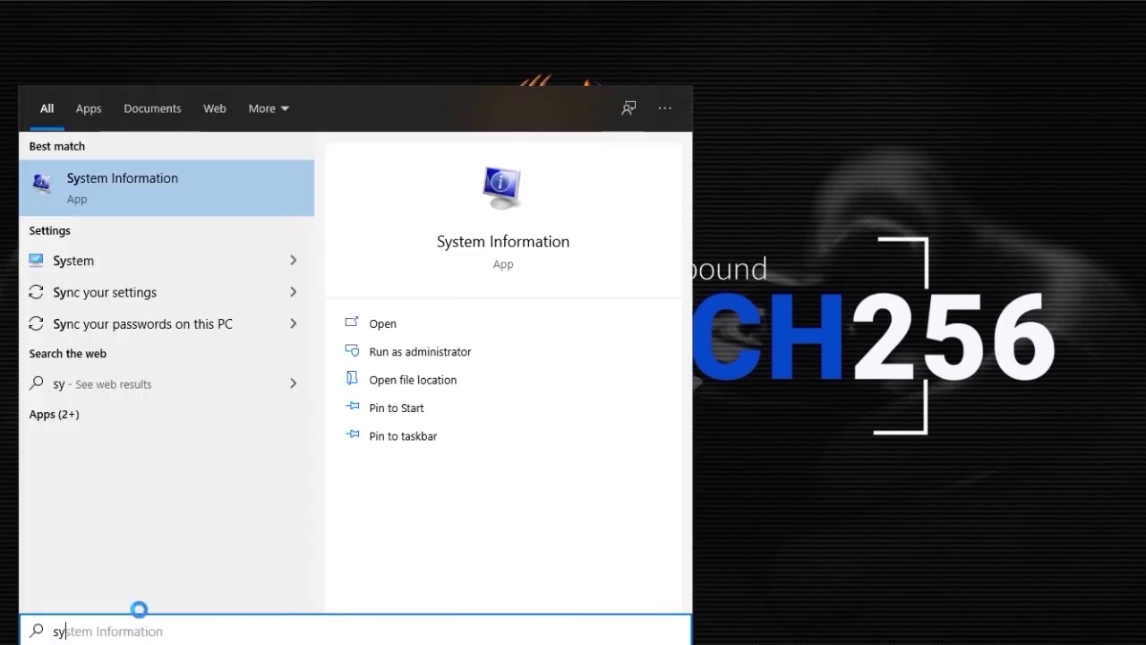
left_click(81, 263)
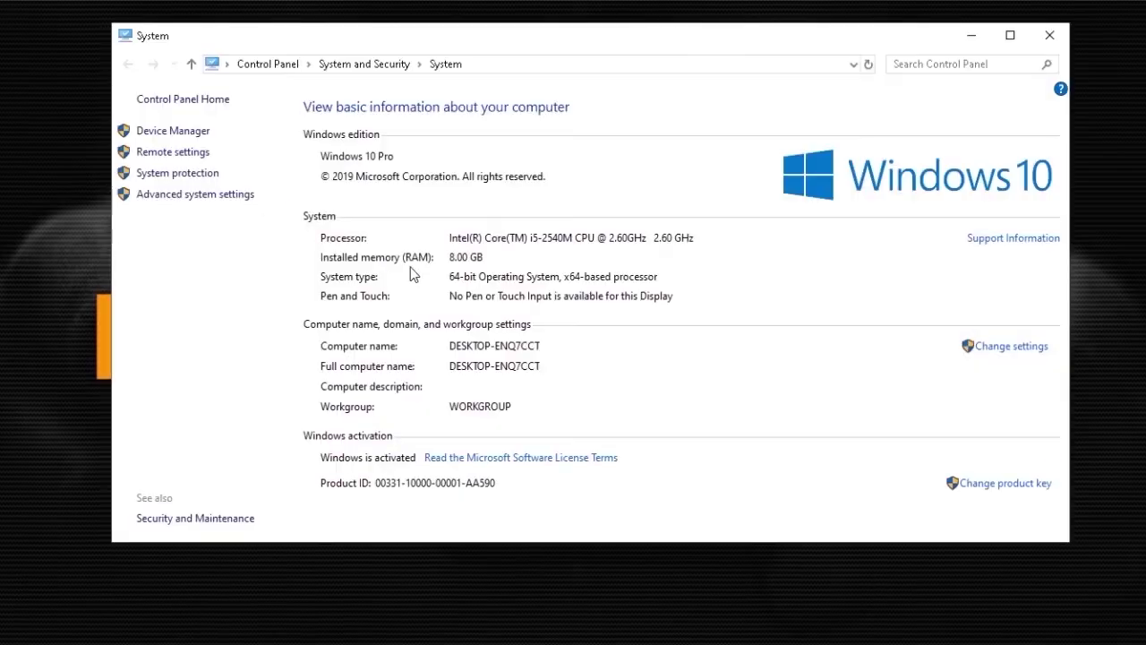
left_click(1010, 35)
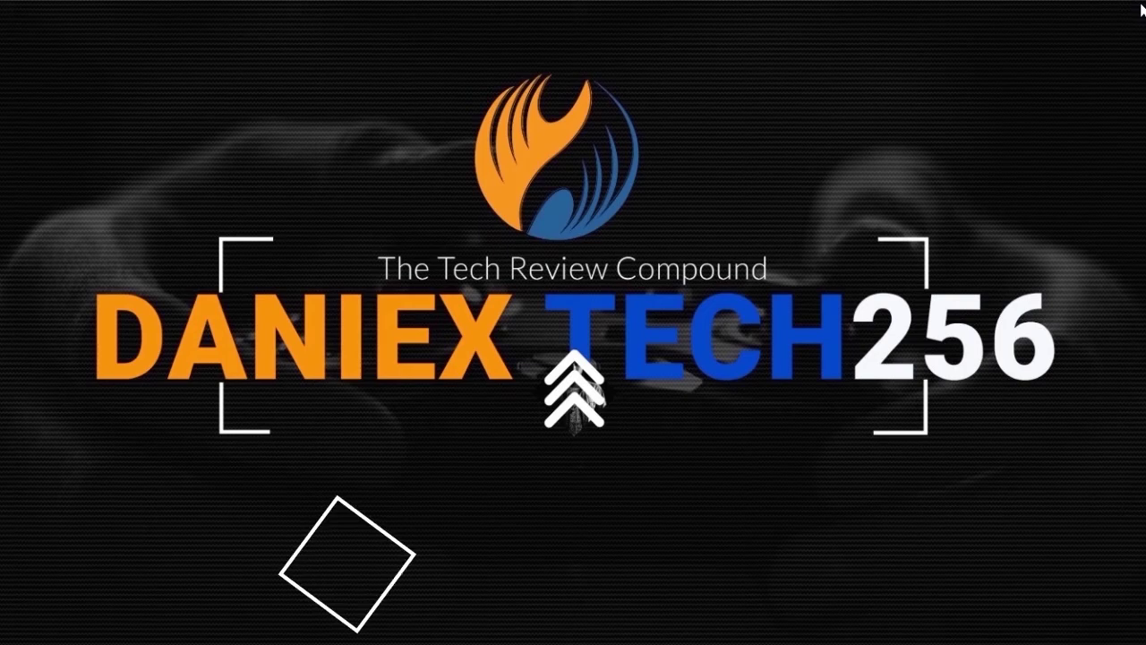
Step: Open Task Manager in a maximized window and examine the running apps and background processes
key("ctrl+shift+Escape")
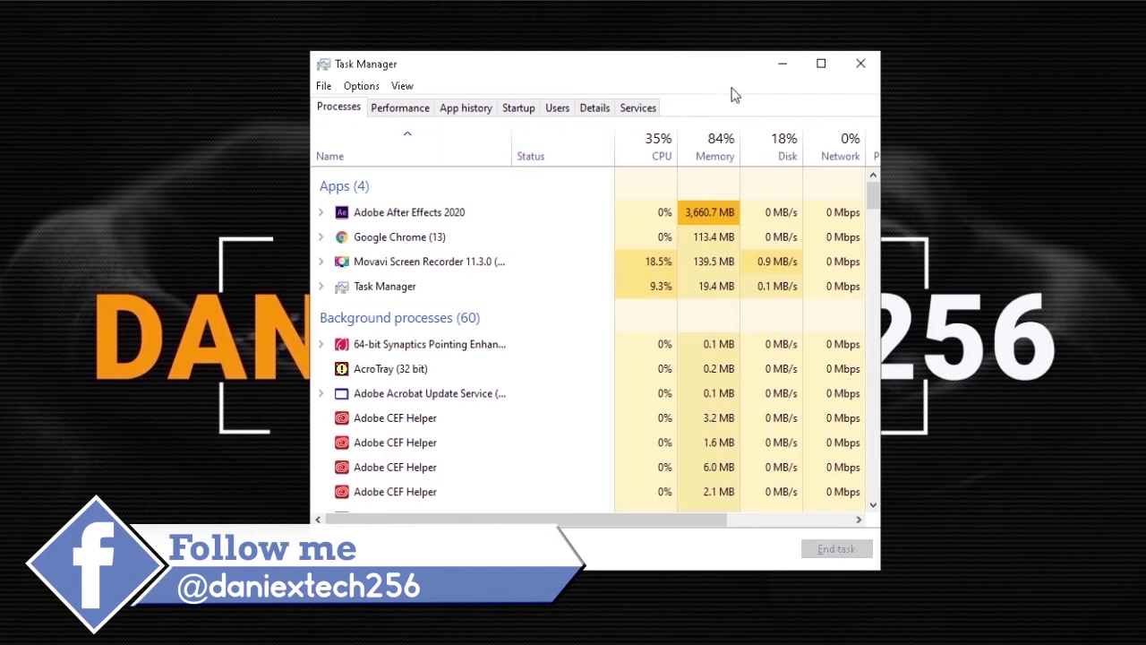
left_click(821, 64)
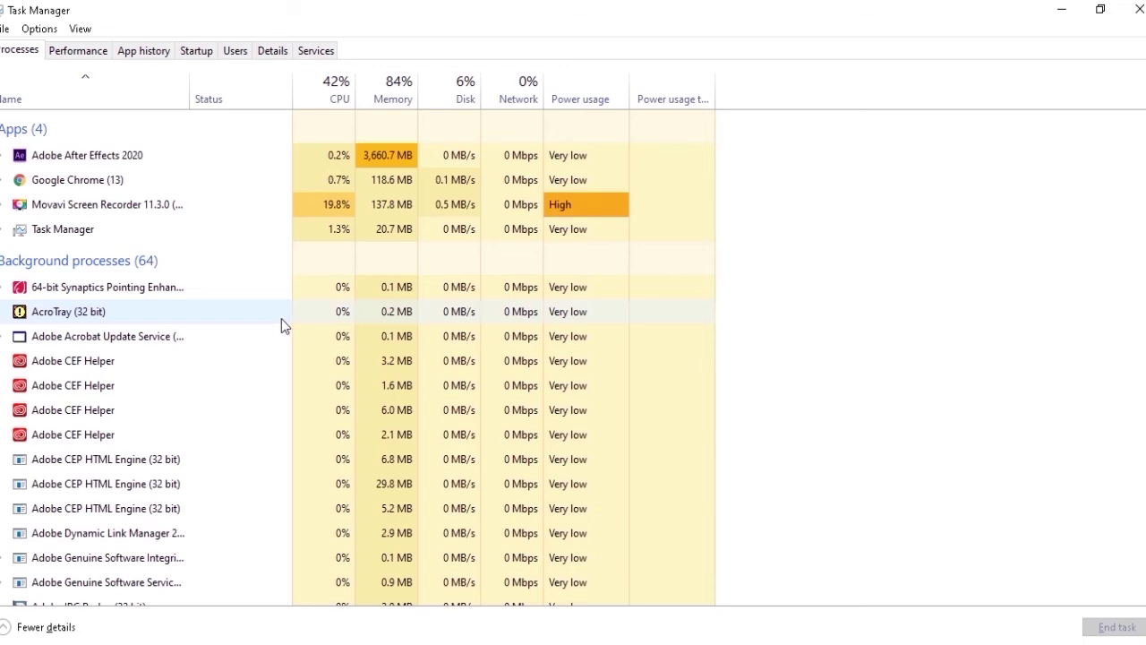
scroll(241, 354, "down", 1)
scroll(241, 368, "down", 2)
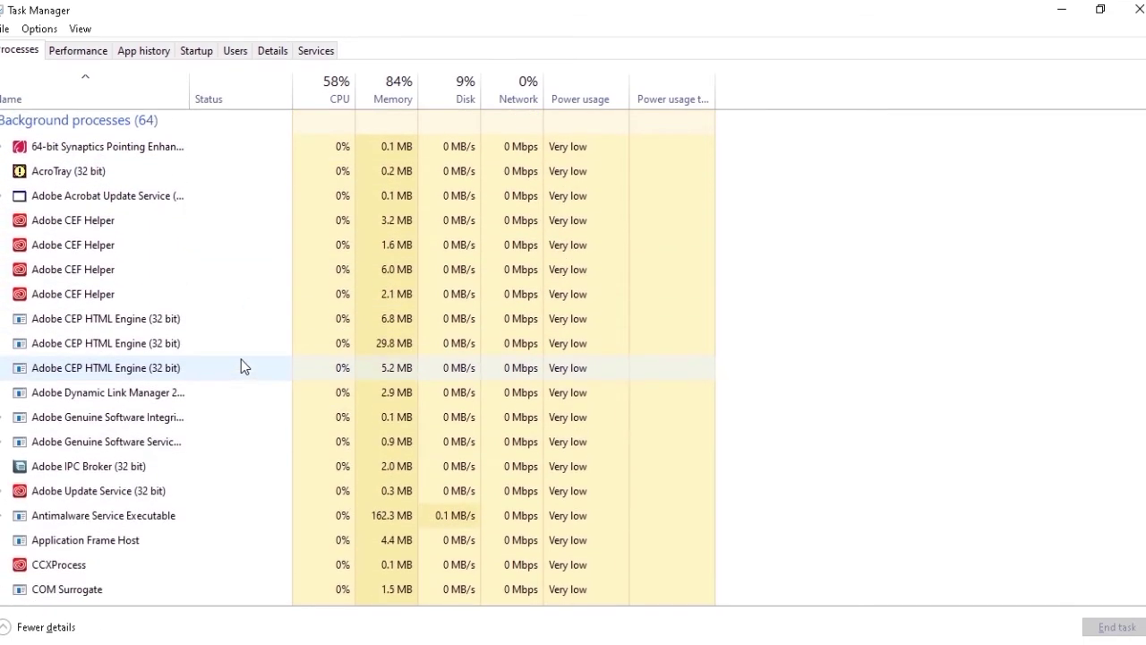
Step: Look through the background processes list down to the Windows processes group for tasks that are not needed
scroll(241, 365, "down", 2)
scroll(240, 363, "down", 3)
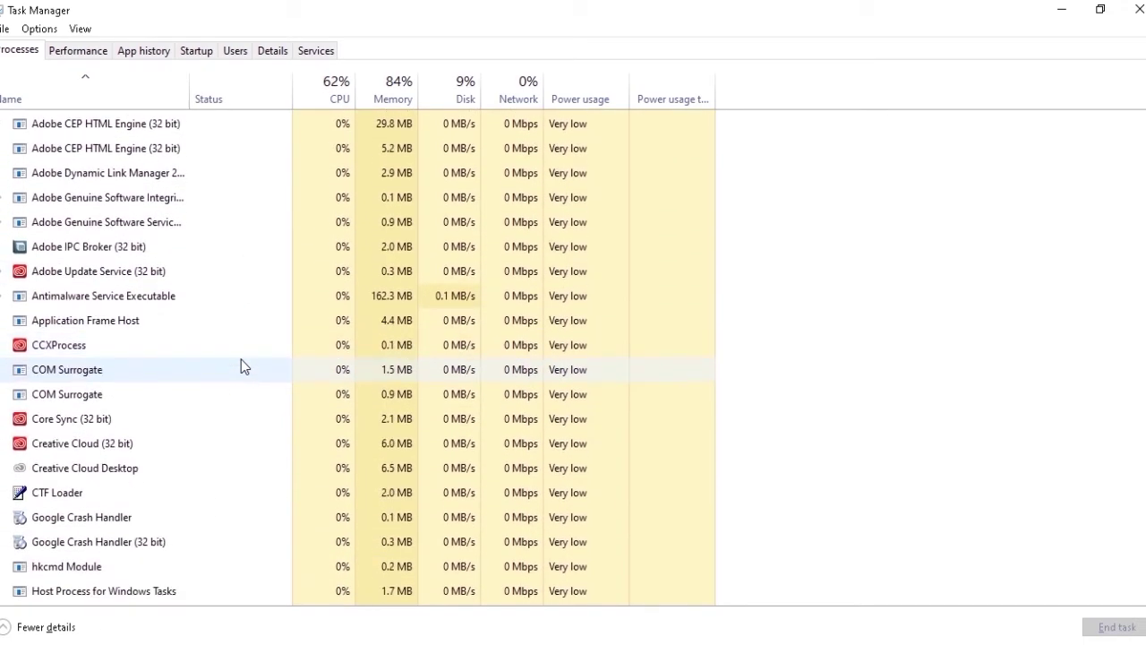
scroll(241, 363, "down", 2)
scroll(241, 359, "down", 2)
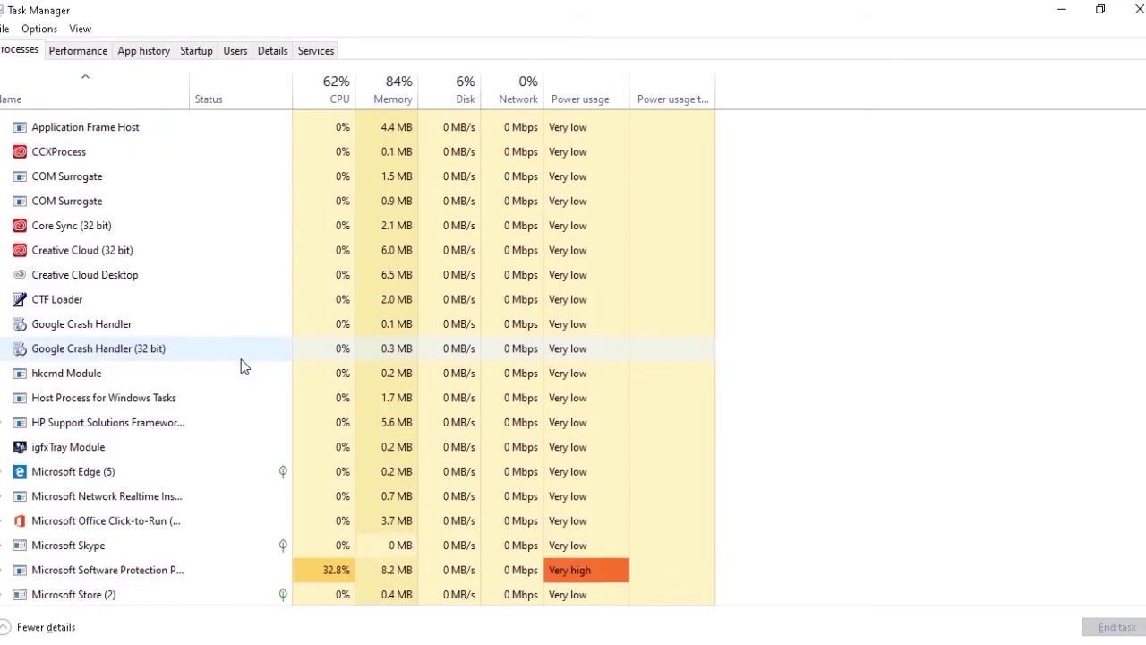
scroll(240, 359, "down", 1)
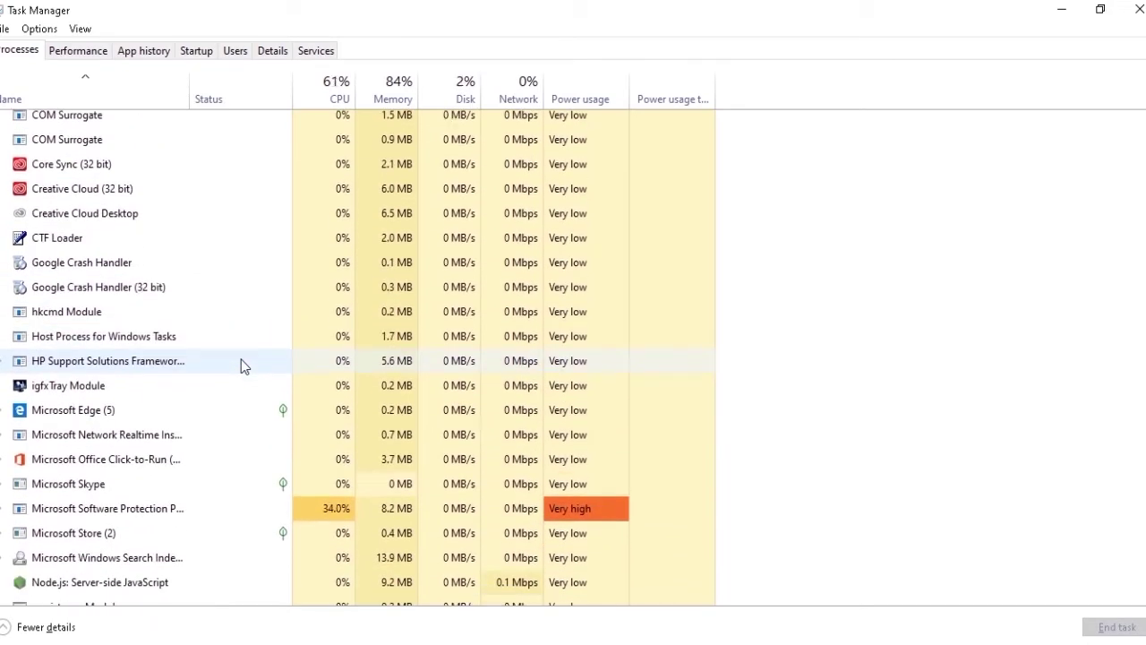
scroll(241, 359, "down", 3)
scroll(241, 359, "down", 4)
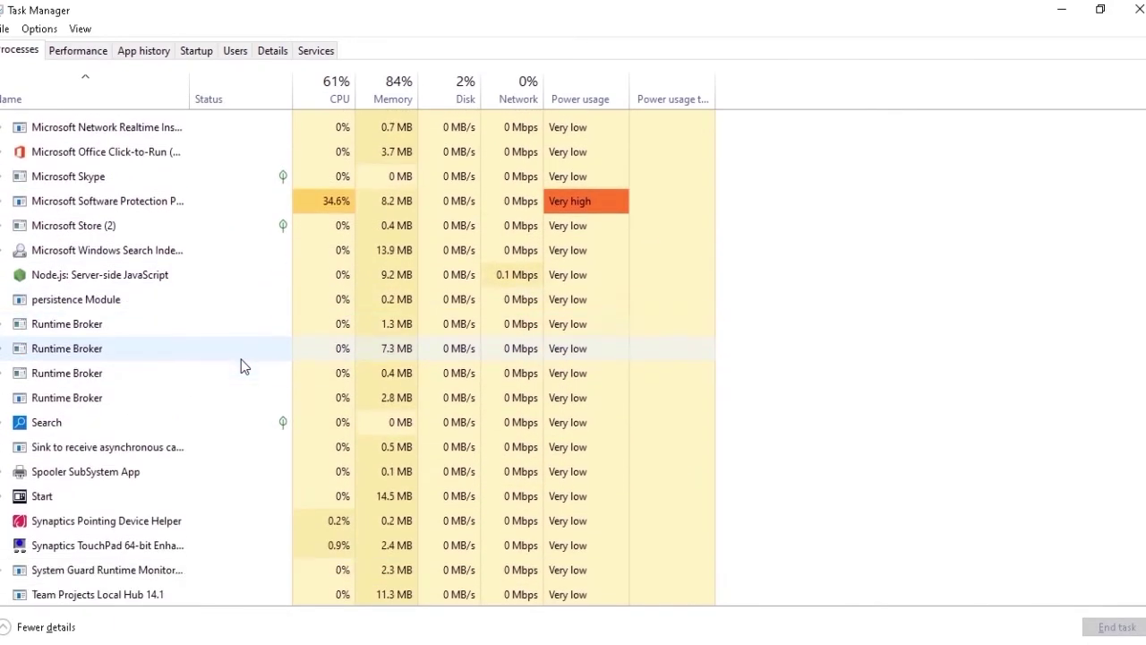
scroll(241, 359, "down", 2)
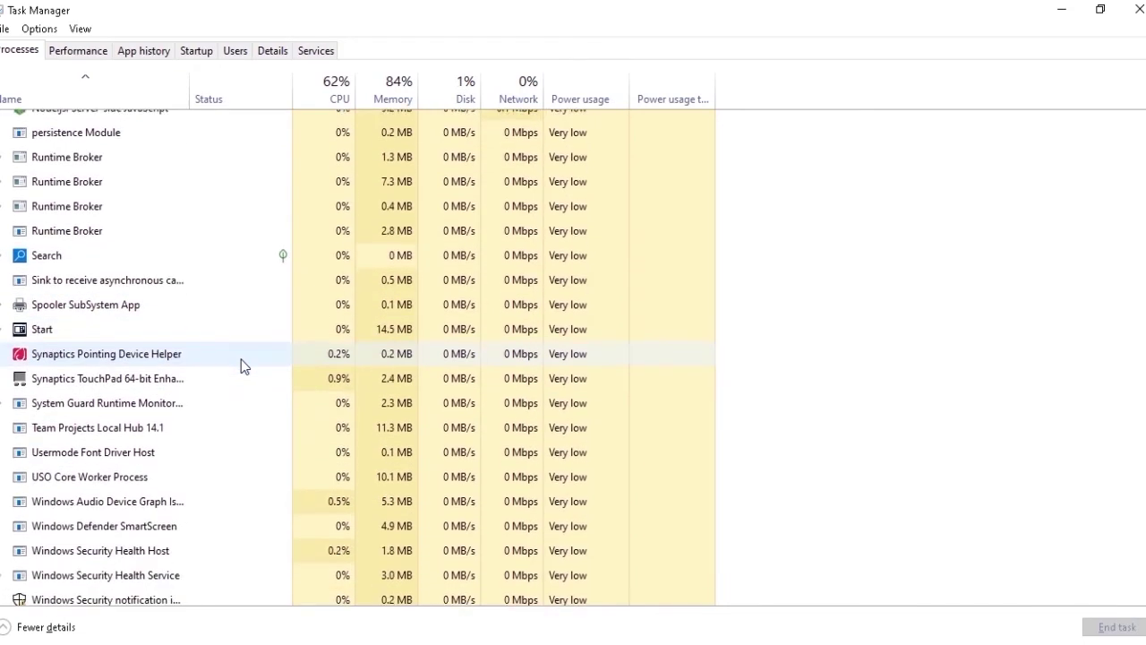
scroll(240, 359, "down", 2)
scroll(241, 359, "down", 3)
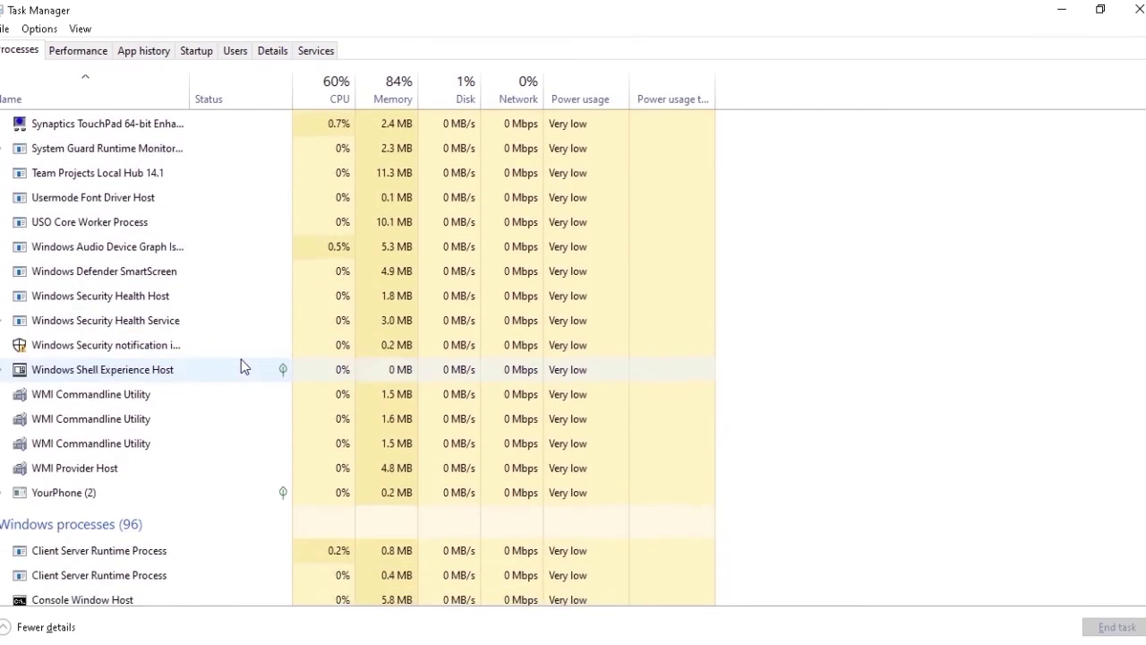
Step: End the Node.js: Server-side JavaScript background process
scroll(241, 359, "up", 2)
scroll(240, 359, "up", 3)
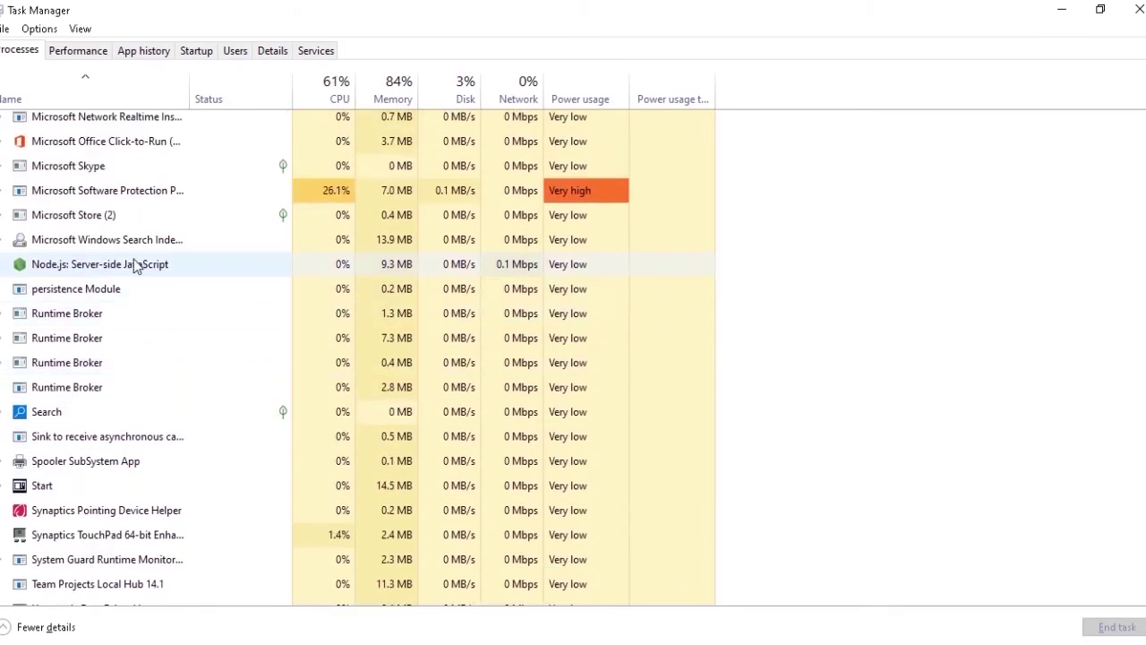
right_click(134, 264)
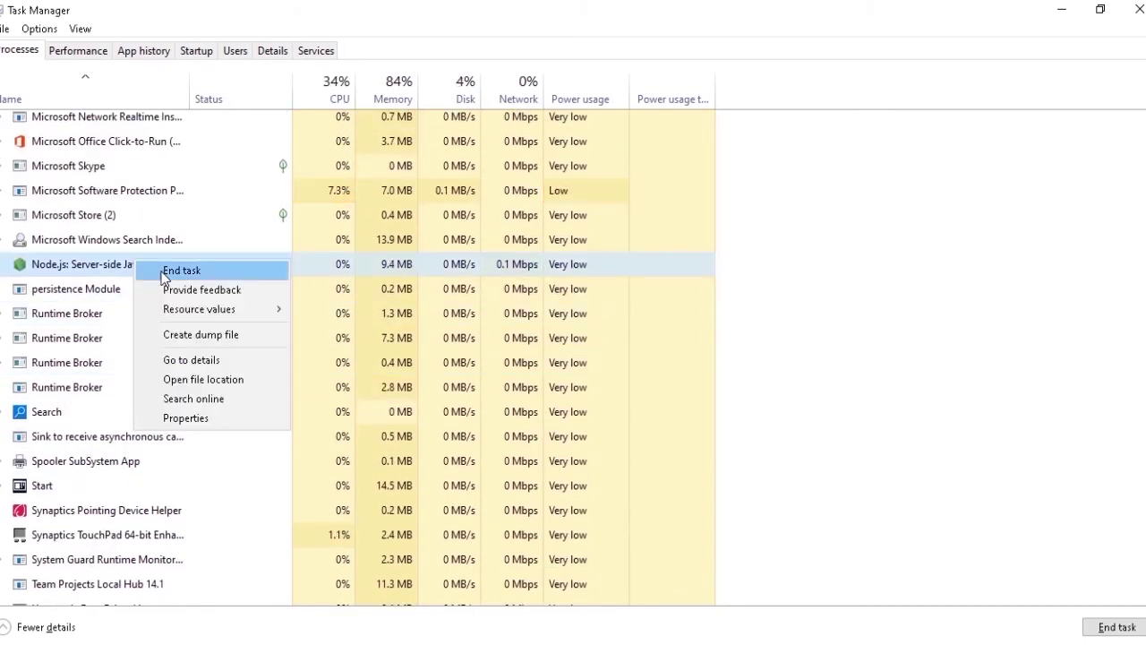
left_click(162, 274)
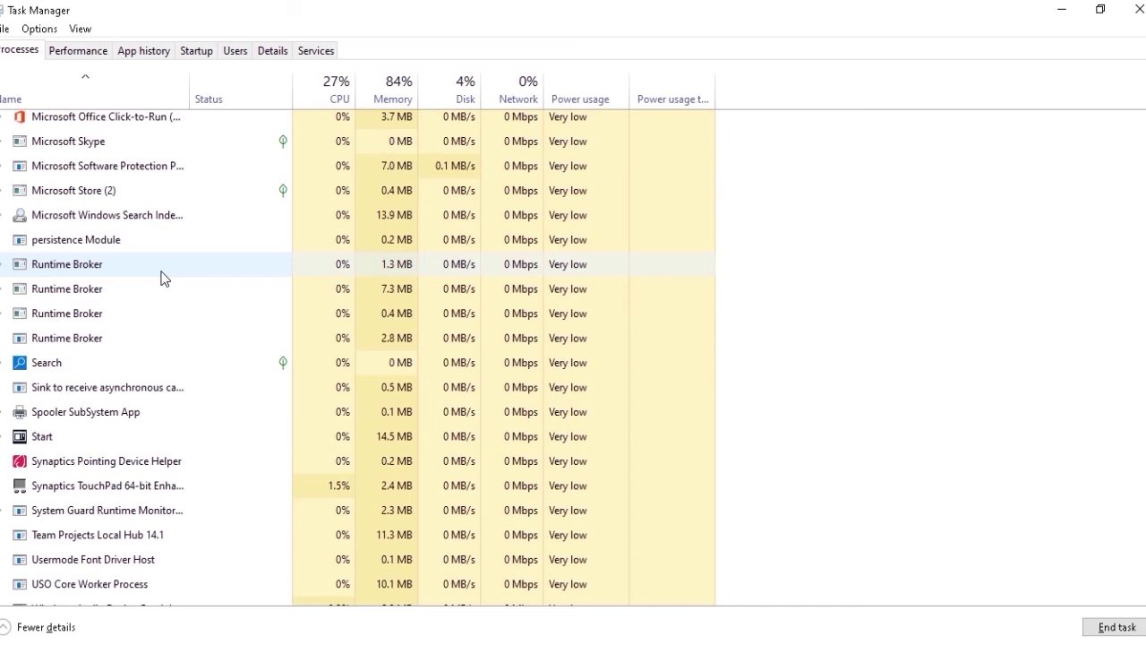
Step: End the Microsoft Office Click-to-Run background process
scroll(159, 179, "up", 2)
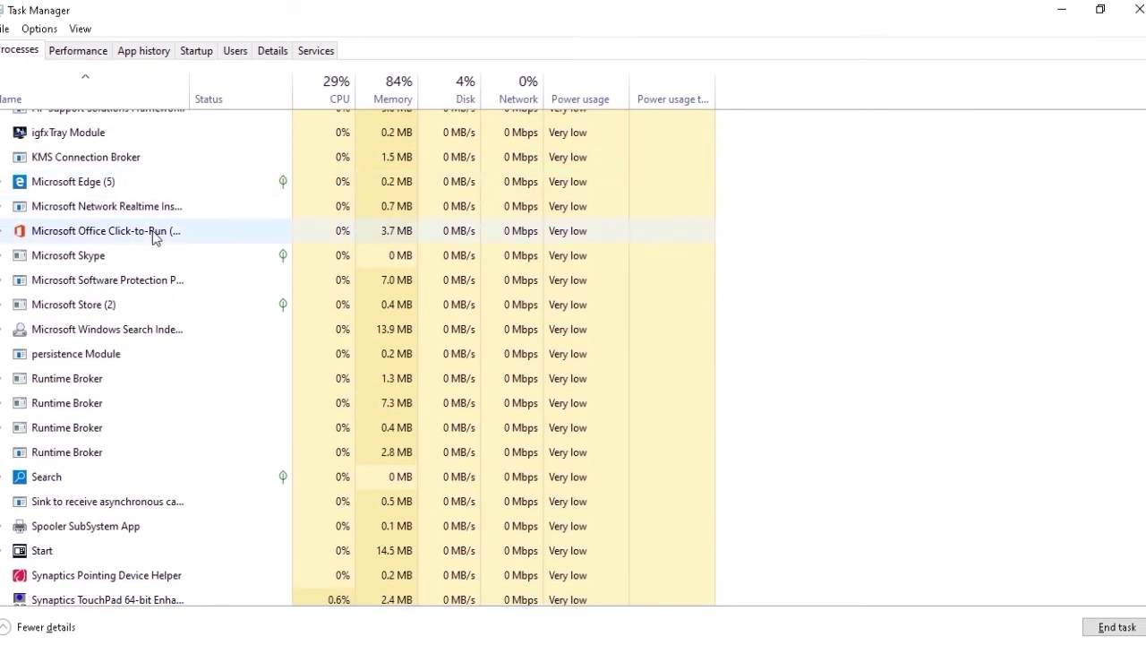
right_click(153, 234)
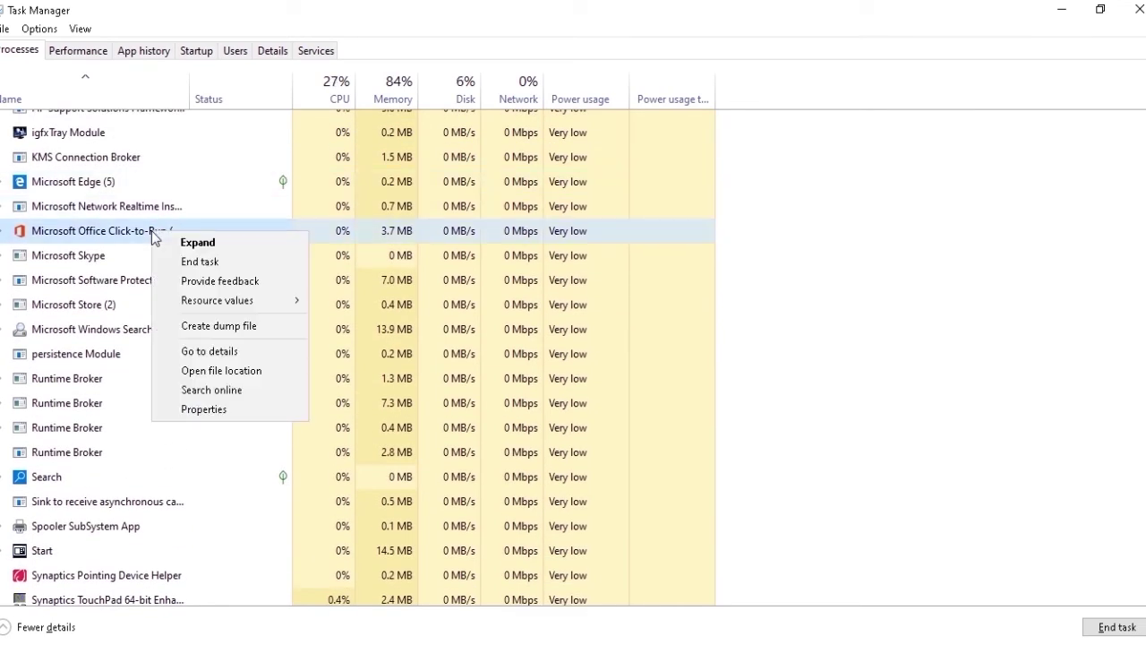
left_click(198, 259)
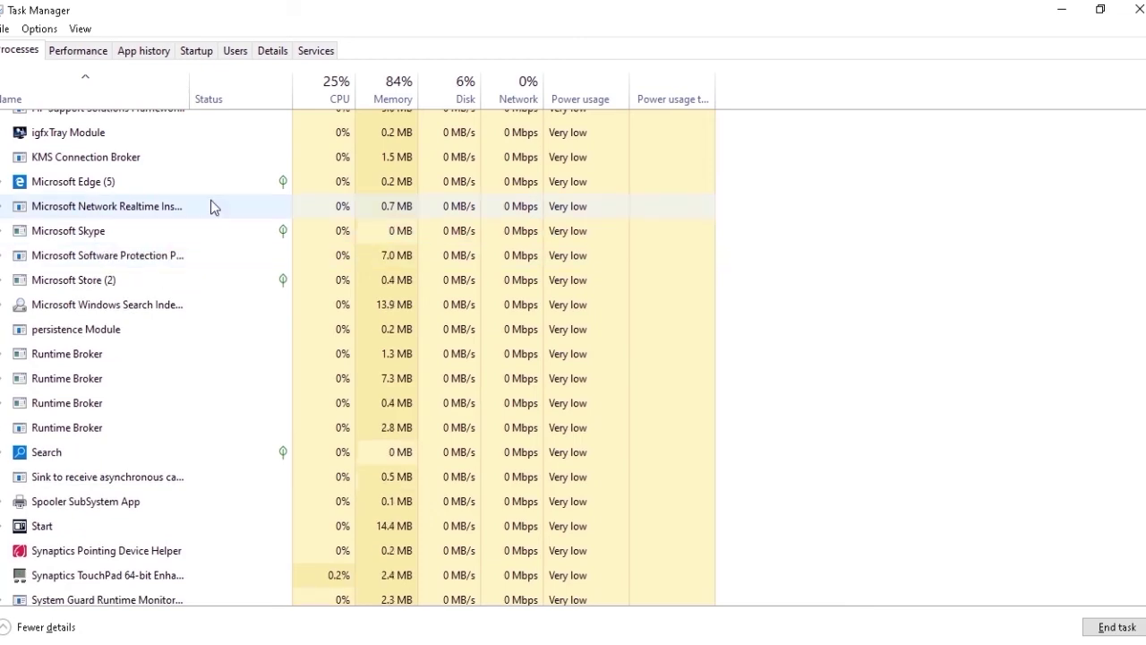
Step: Review the remaining background processes and the running apps, including their CPU and memory usage
scroll(210, 200, "up", 2)
scroll(211, 204, "up", 2)
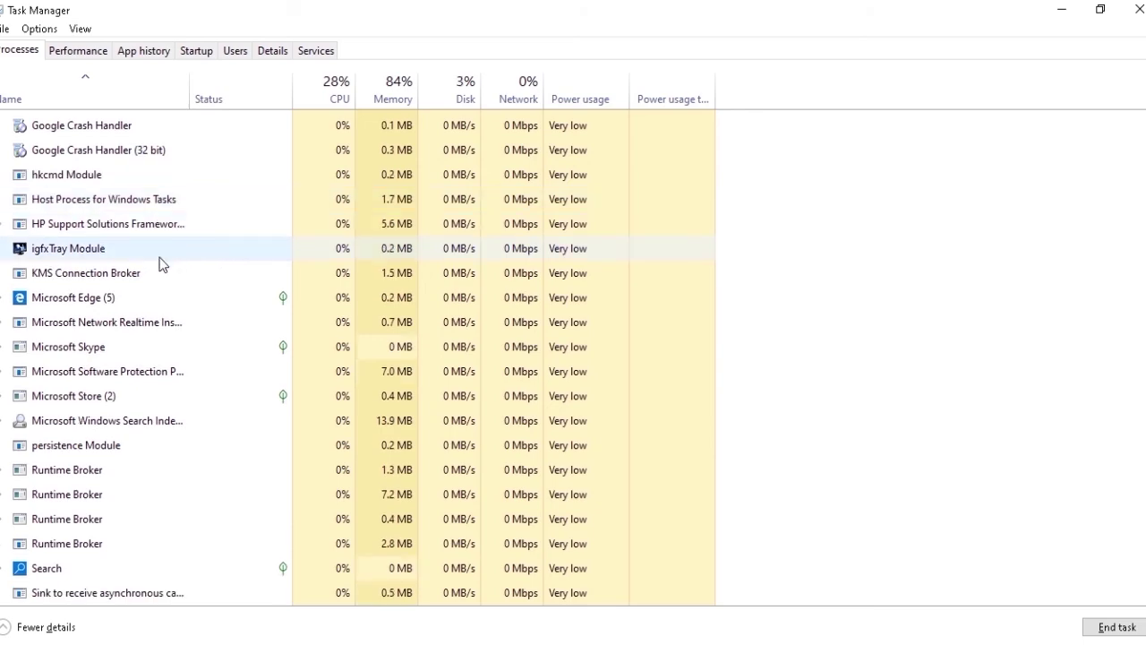
scroll(162, 244, "up", 1)
scroll(162, 244, "up", 3)
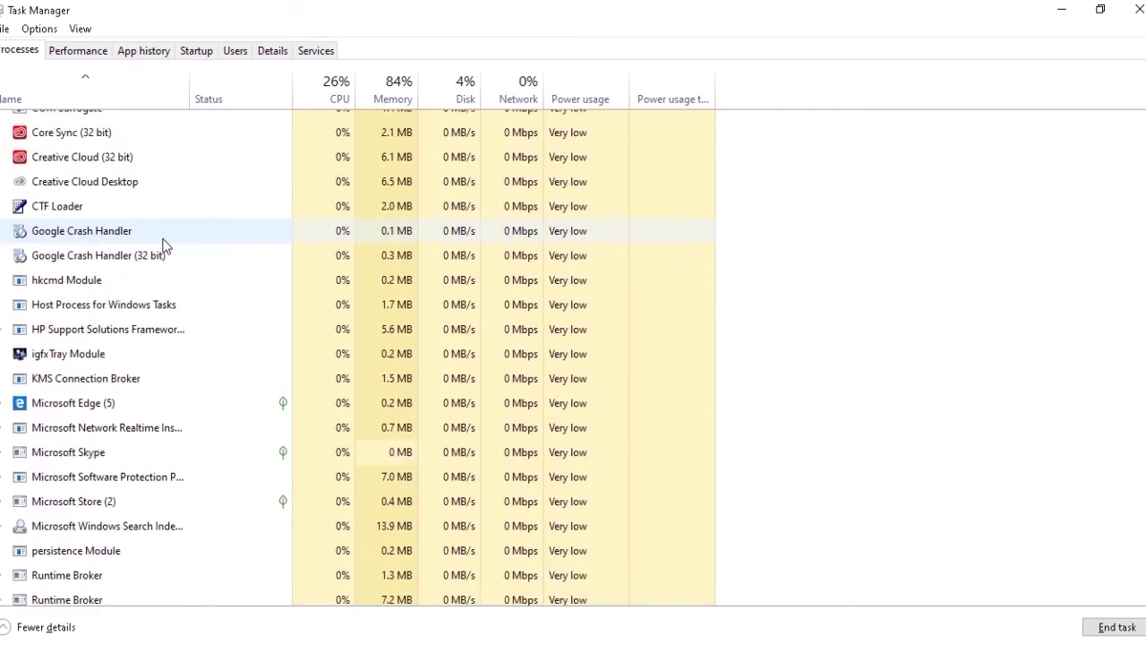
scroll(164, 245, "up", 1)
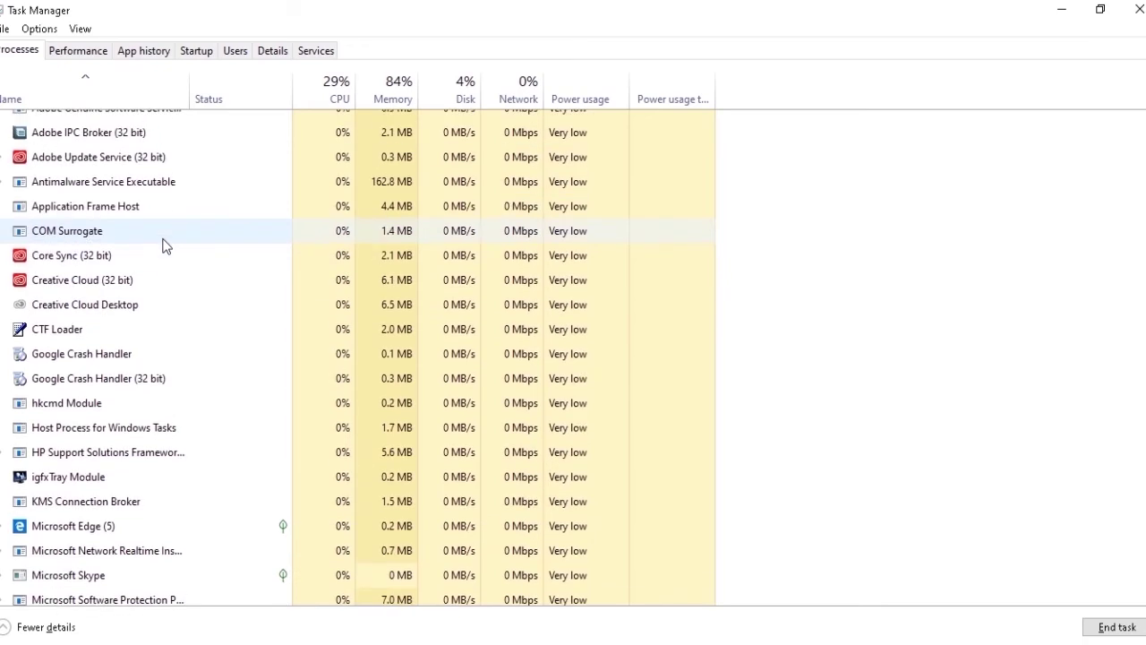
scroll(114, 224, "up", 2)
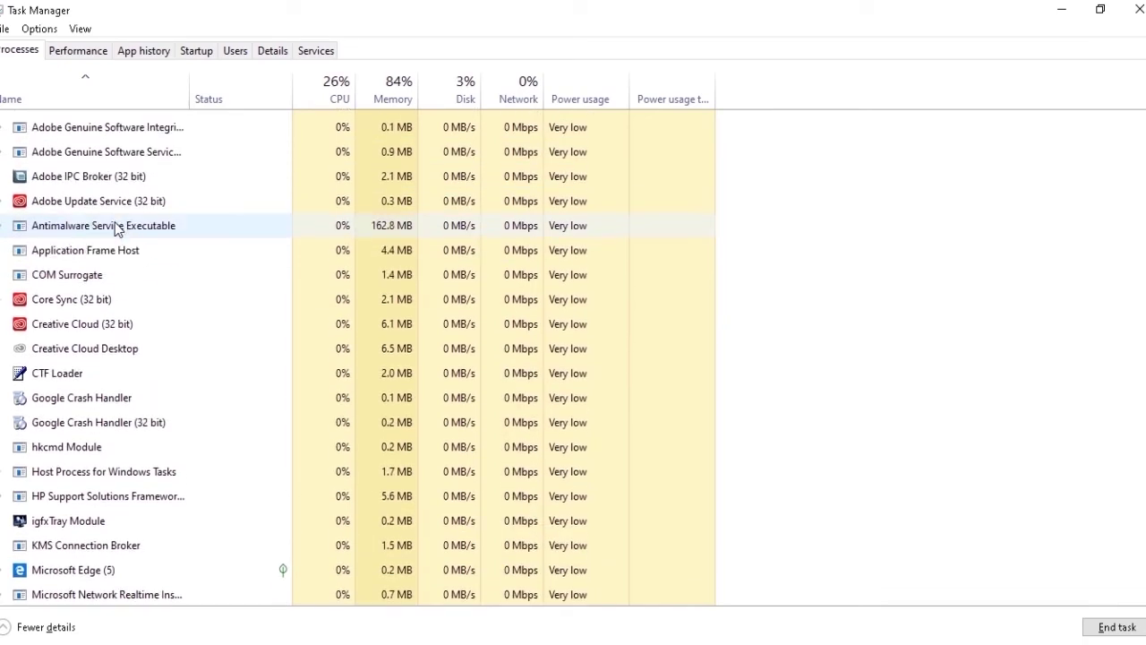
scroll(115, 222, "up", 3)
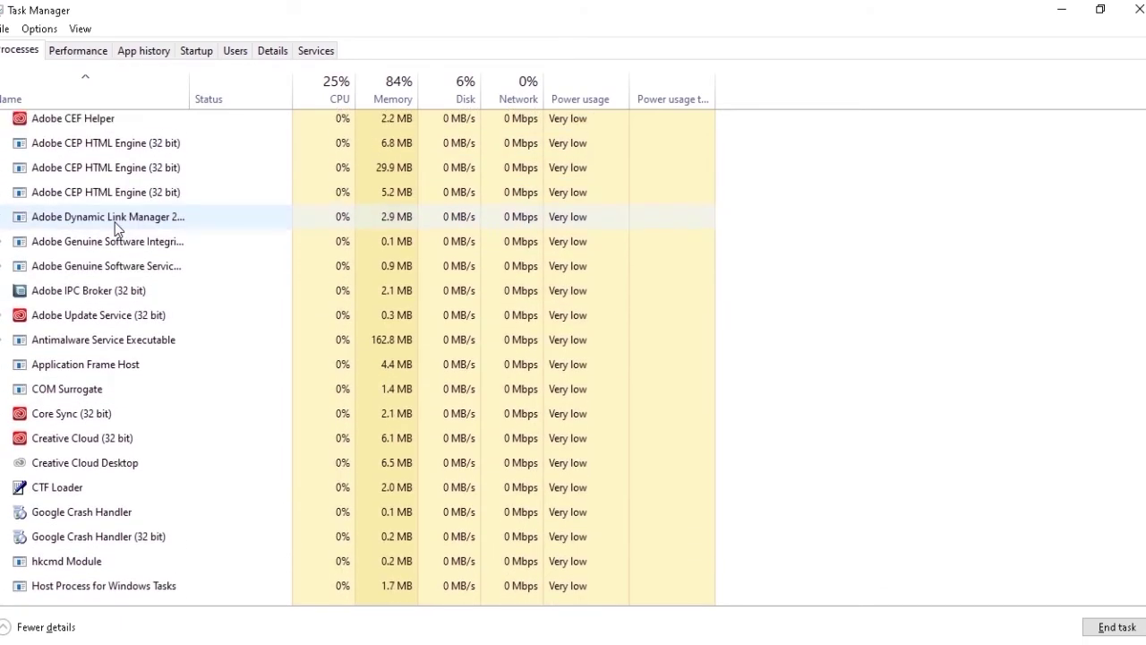
scroll(114, 222, "up", 3)
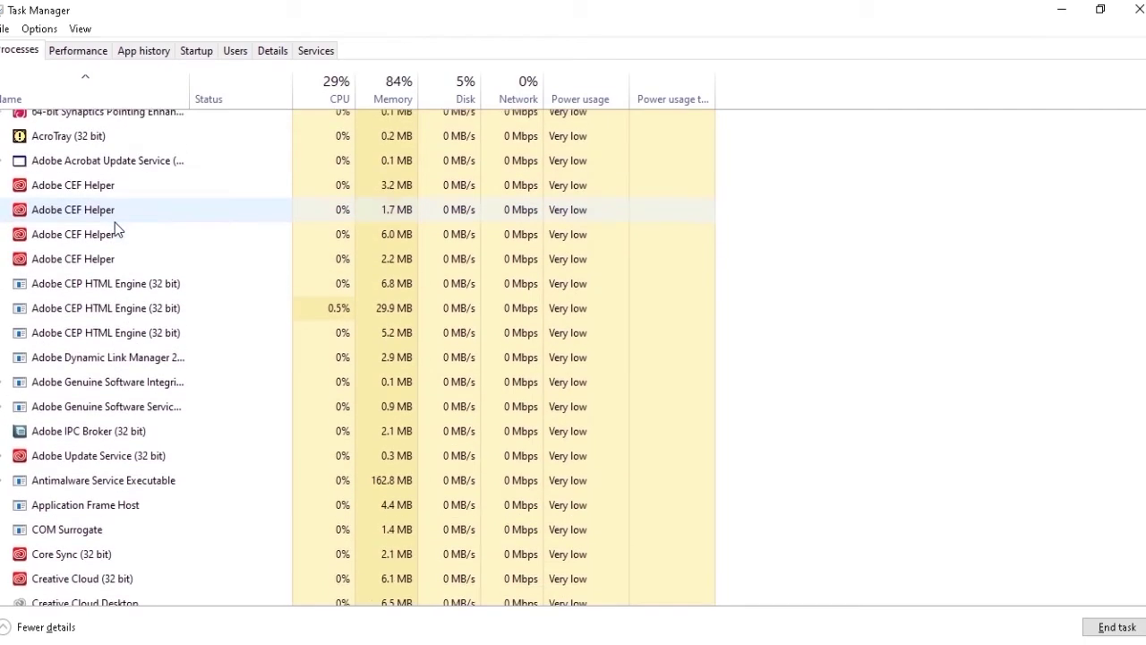
scroll(114, 222, "up", 3)
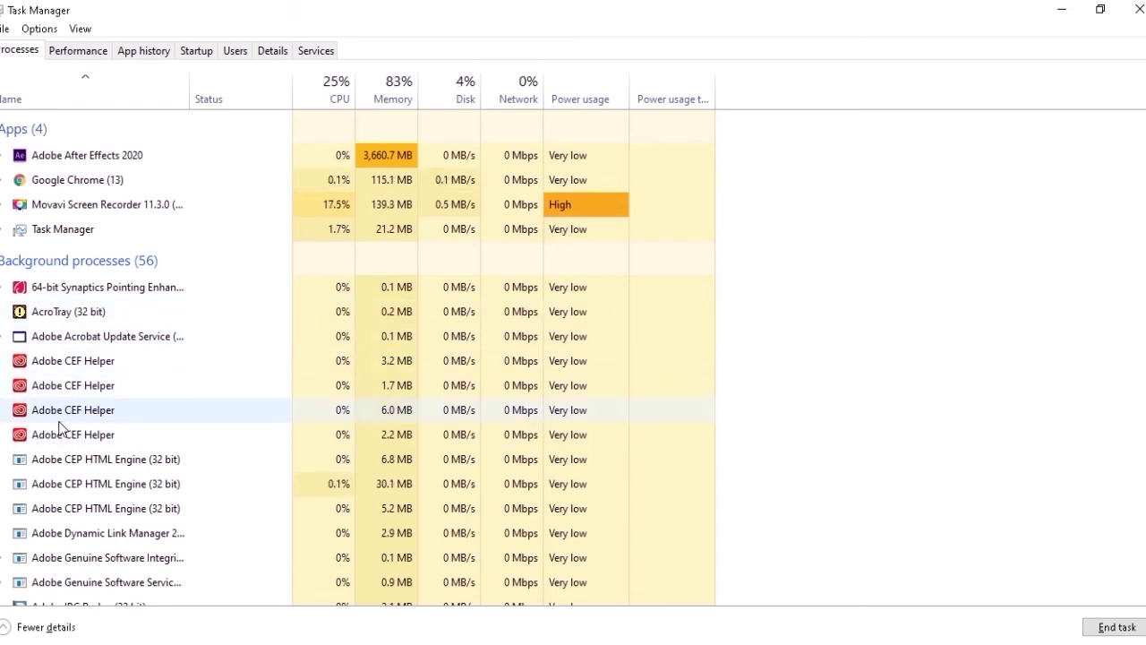
scroll(69, 434, "down", 2)
scroll(69, 428, "down", 2)
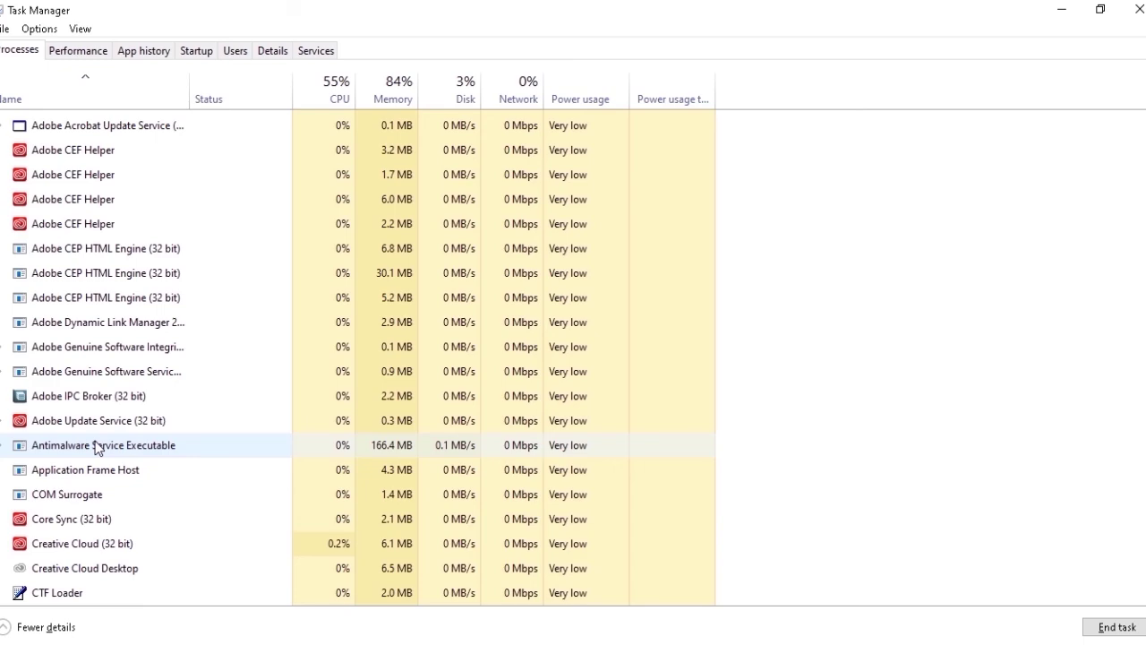
Step: Show the Windows services in Task Manager and examine their descriptions and running or stopped status
left_click(316, 51)
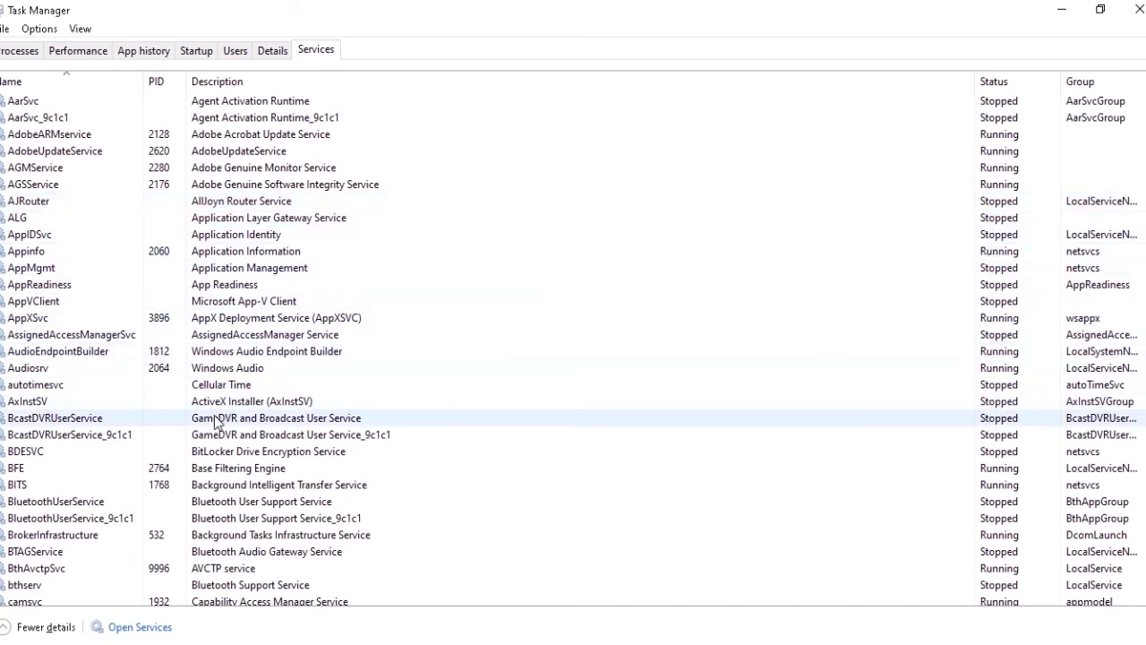
scroll(215, 421, "down", 14)
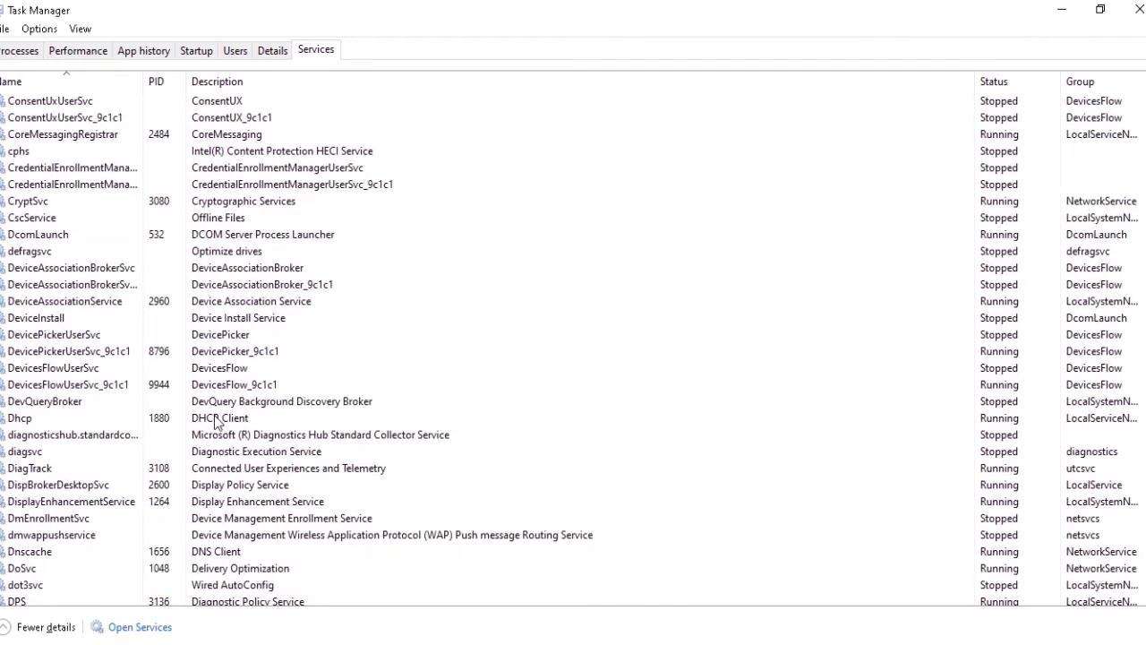
scroll(215, 421, "down", 14)
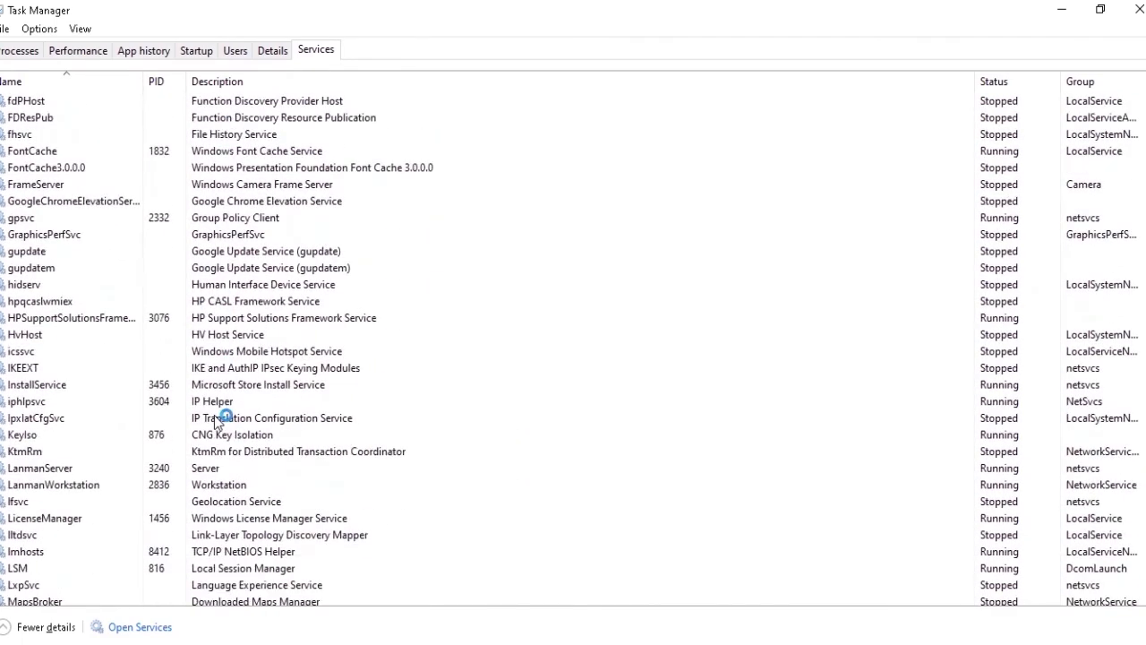
scroll(215, 420, "down", 6)
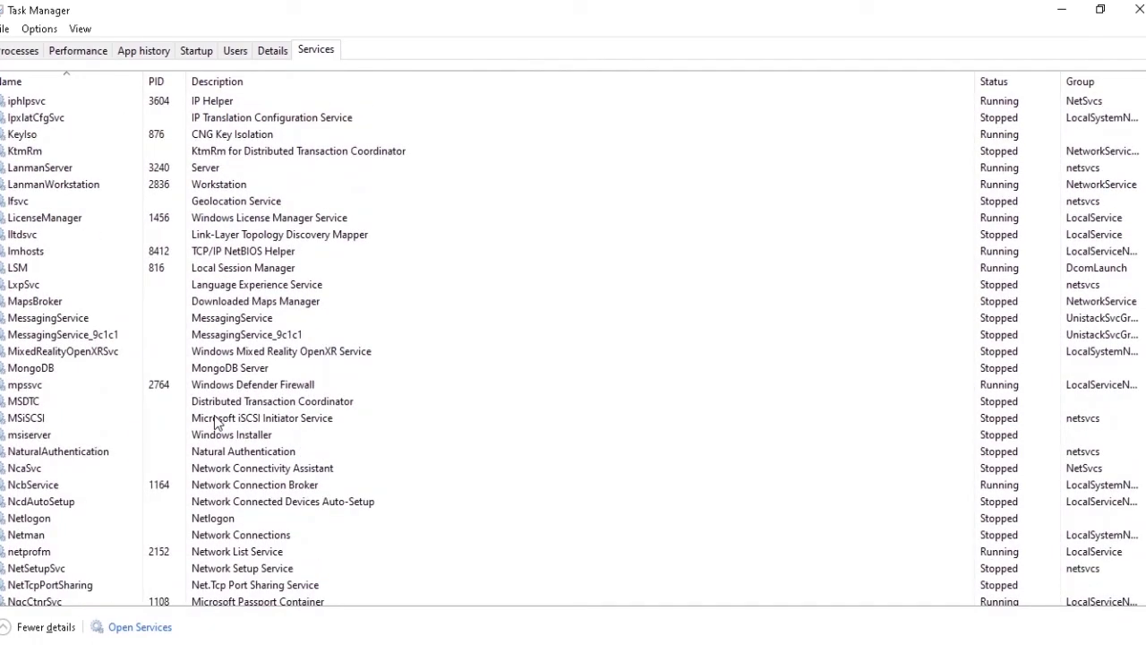
scroll(215, 421, "down", 12)
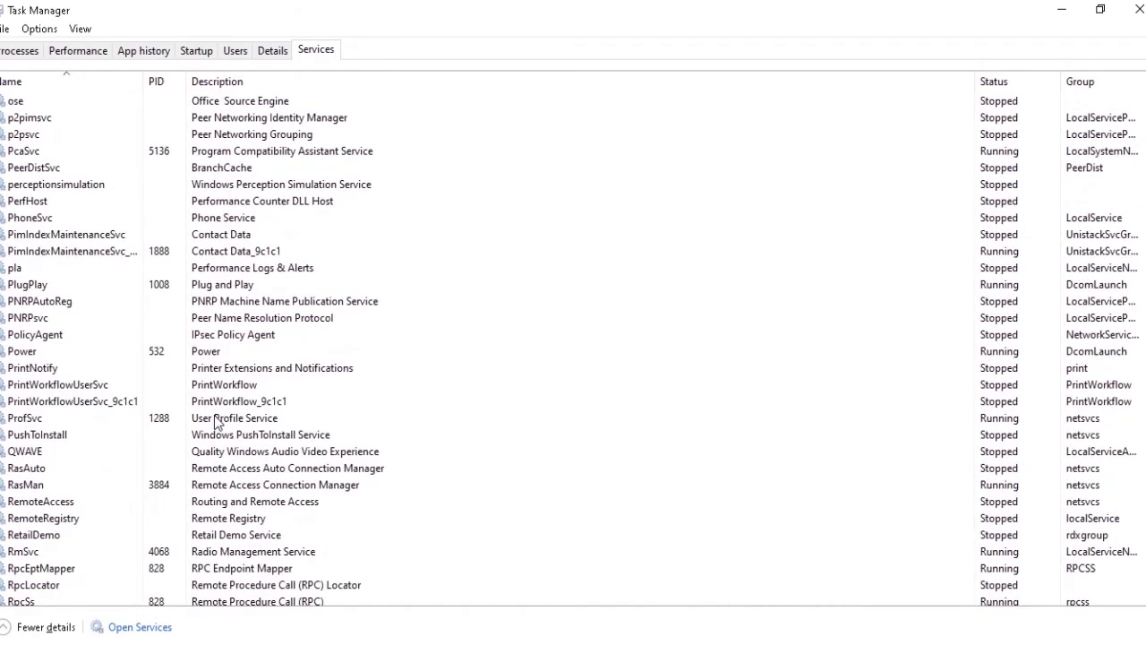
scroll(215, 421, "down", 9)
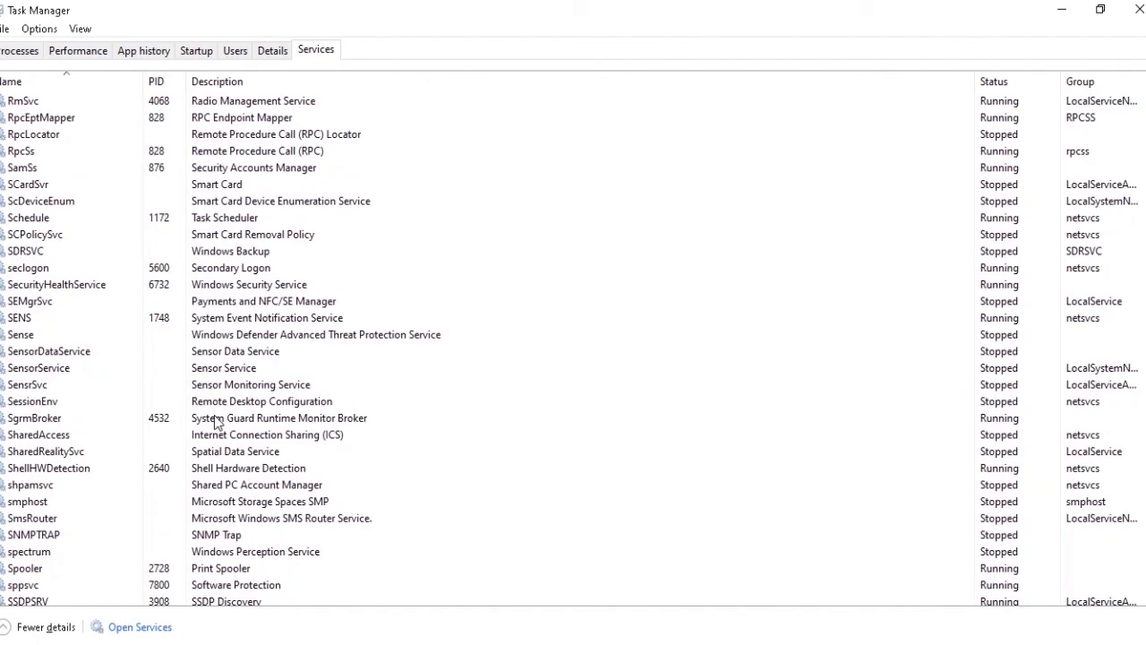
scroll(215, 421, "down", 15)
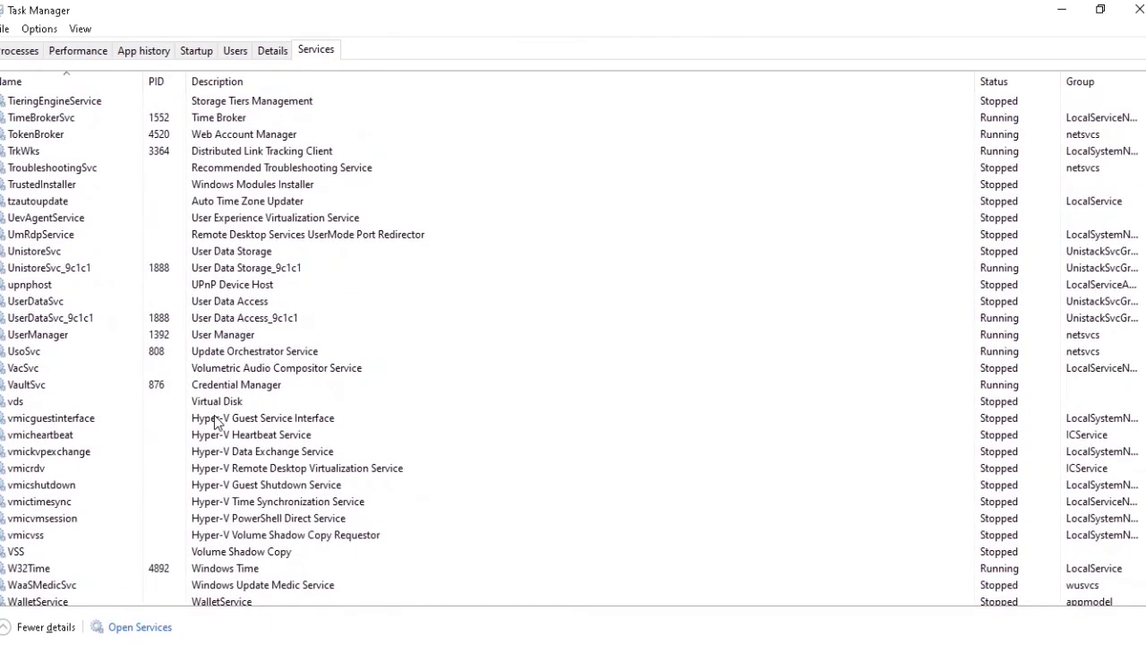